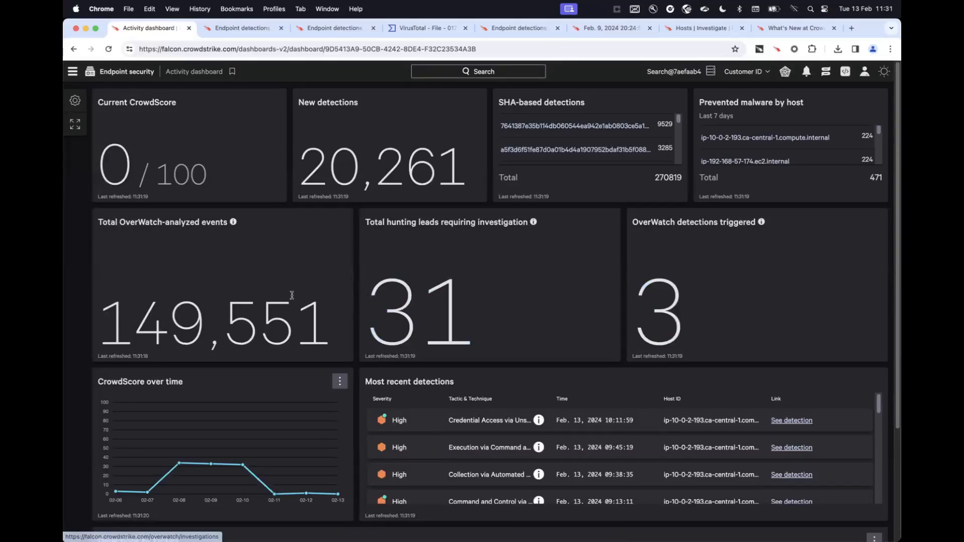
Review the Activity dashboard's most recent detections and detections by tactics, and view the Endpoint security navigation options.
{"action": "scroll", "coordinate": [292, 295], "scroll_direction": "down", "scroll_amount": 5}
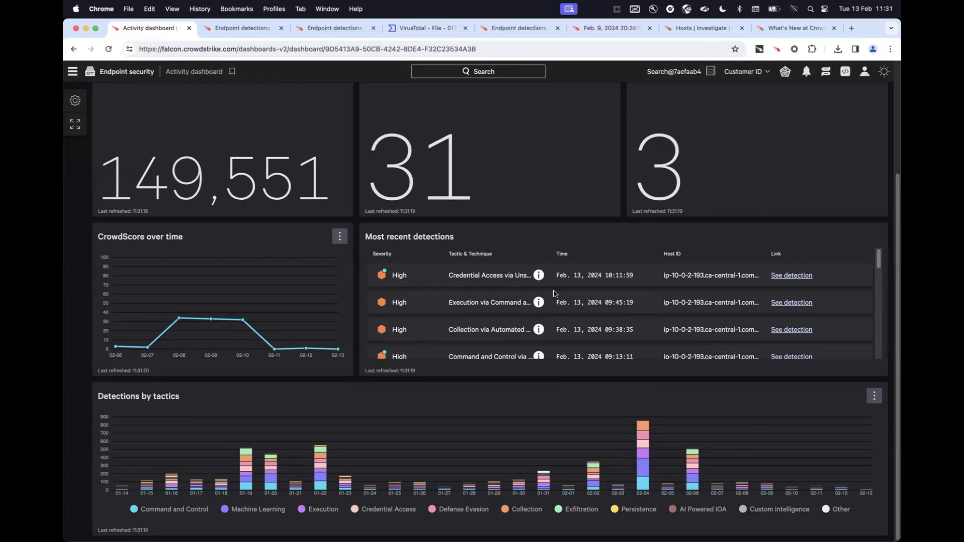
{"action": "scroll", "coordinate": [535, 308], "scroll_direction": "down", "scroll_amount": 5}
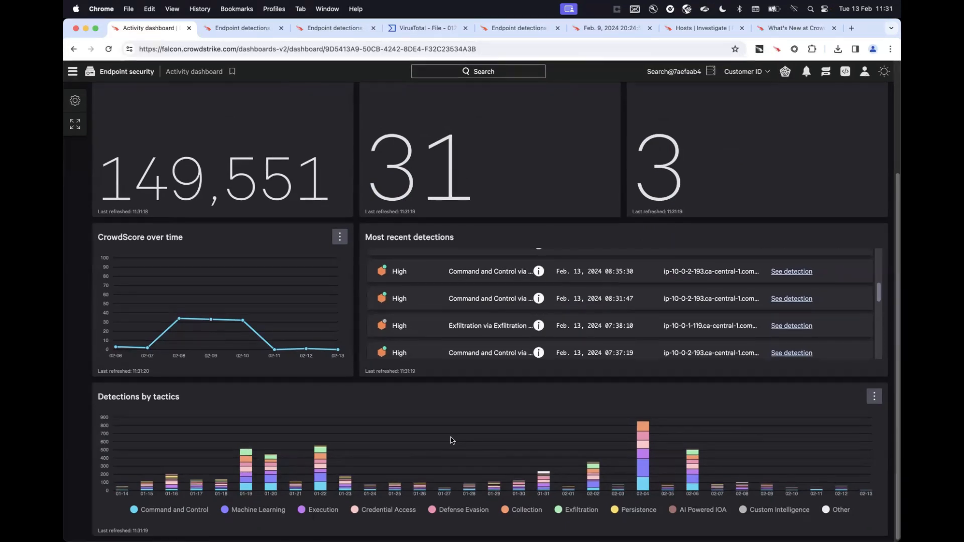
{"action": "scroll", "coordinate": [451, 441], "scroll_direction": "up", "scroll_amount": 3}
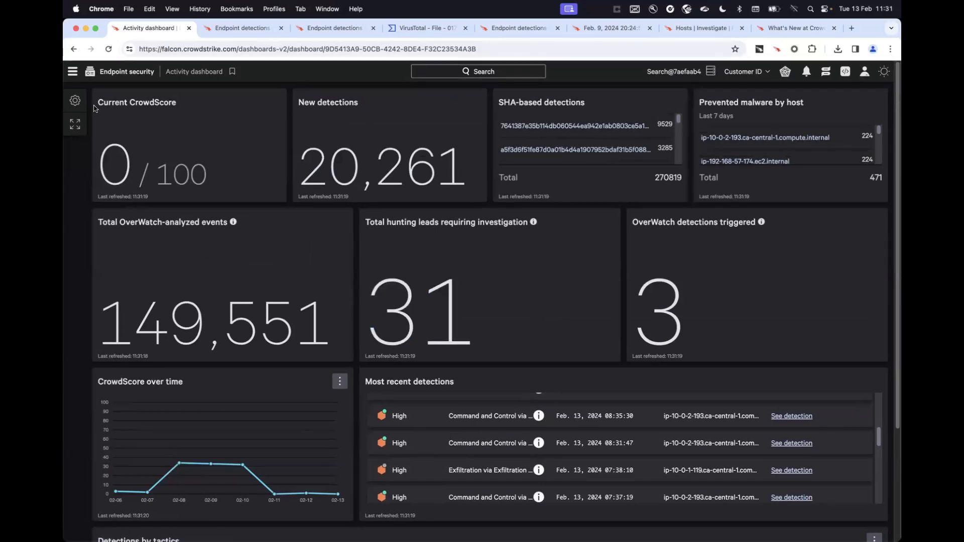
{"action": "left_click", "coordinate": [73, 73]}
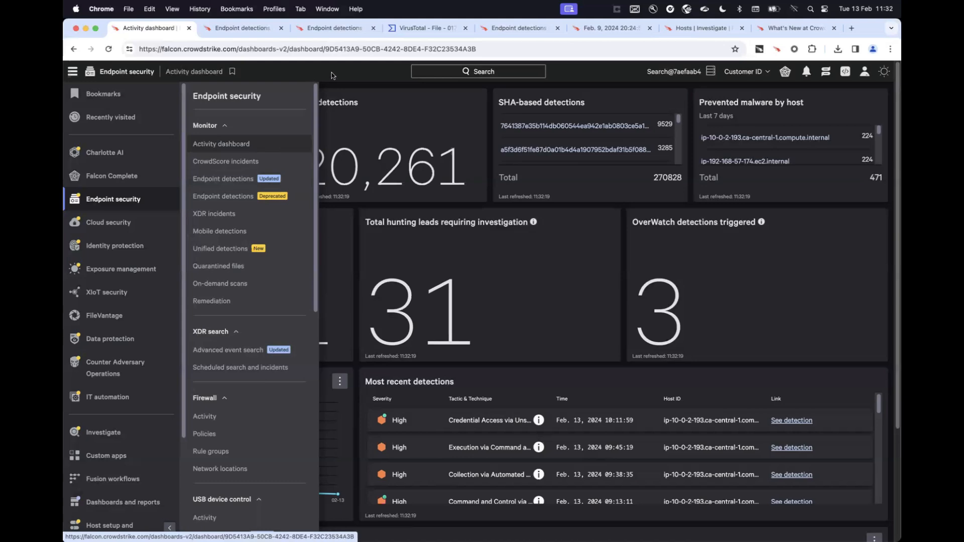
Switch to the open Endpoint detections page and look through the filters that can be added or removed.
{"action": "left_click", "coordinate": [250, 28]}
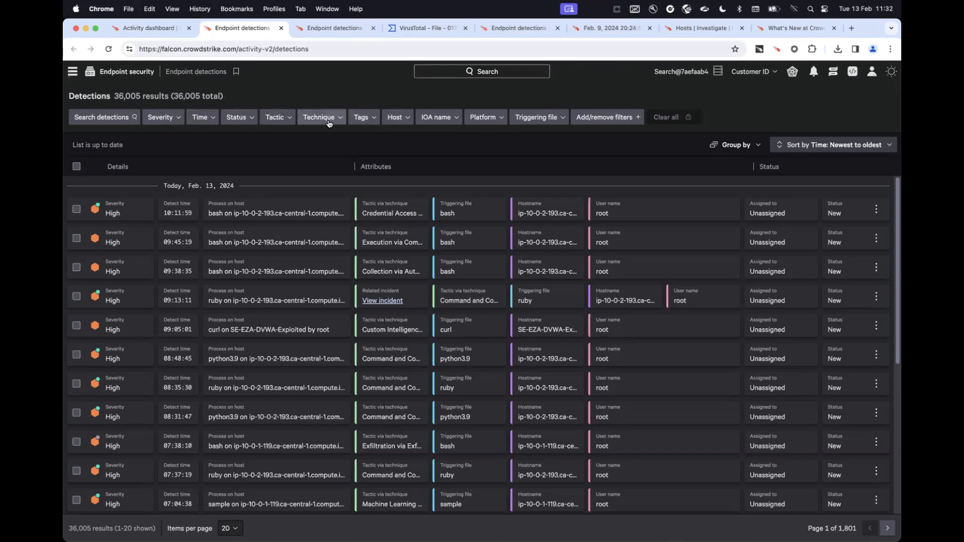
{"action": "left_click", "coordinate": [613, 119]}
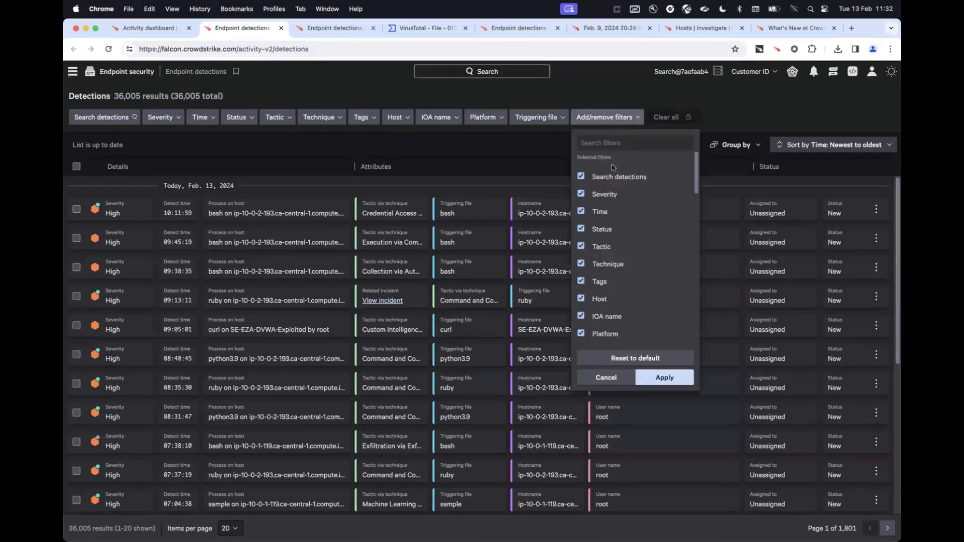
{"action": "scroll", "coordinate": [652, 219], "scroll_direction": "down", "scroll_amount": 3}
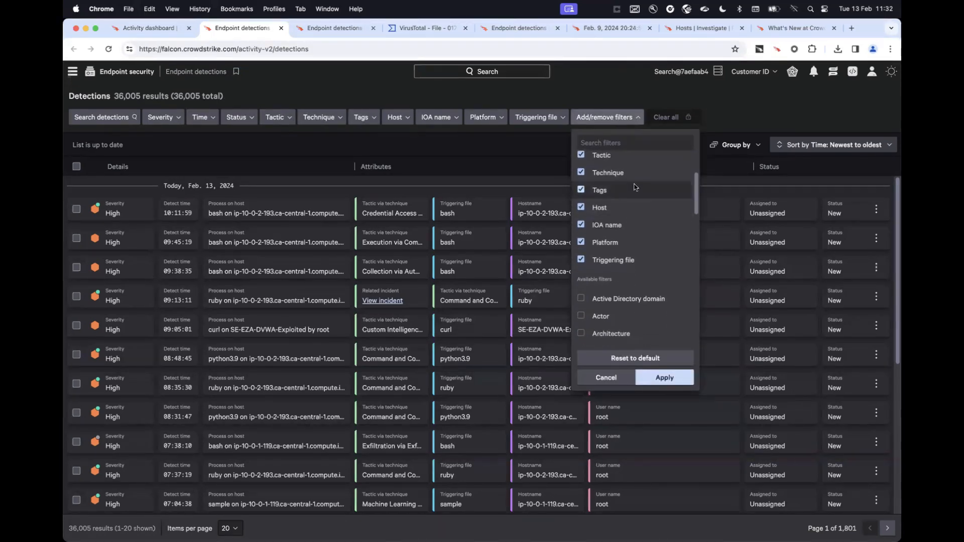
{"action": "left_click", "coordinate": [632, 96]}
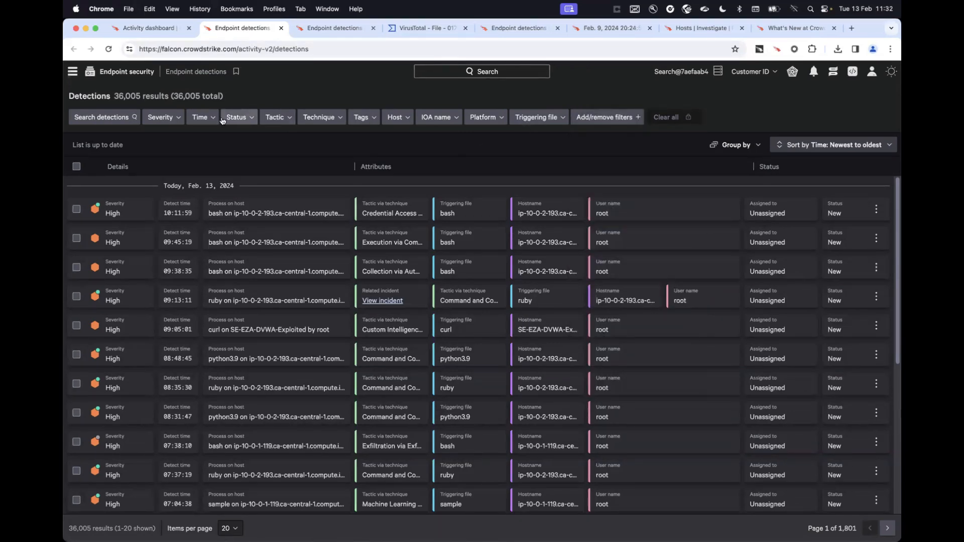
Filter the detections to the time range Last week and the status New.
{"action": "left_click", "coordinate": [204, 119]}
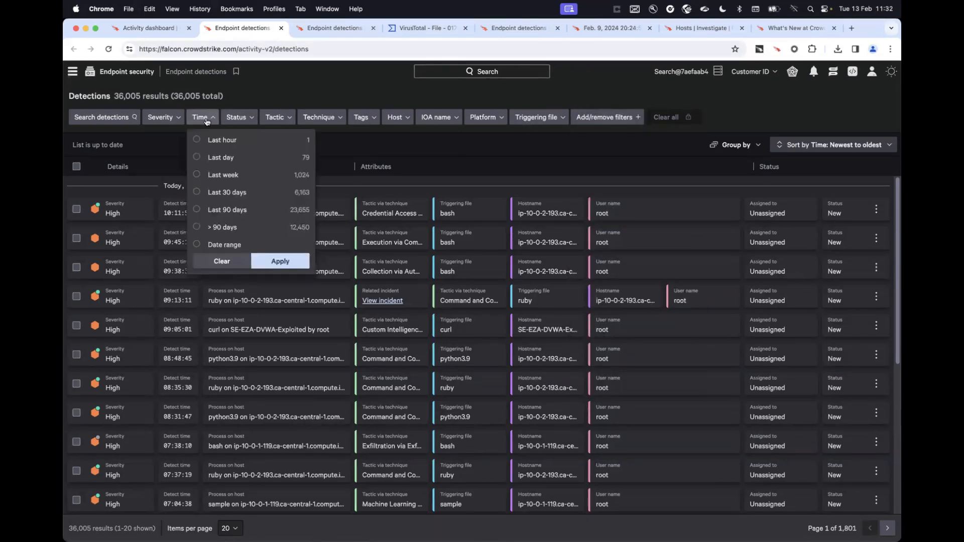
{"action": "left_click", "coordinate": [226, 175]}
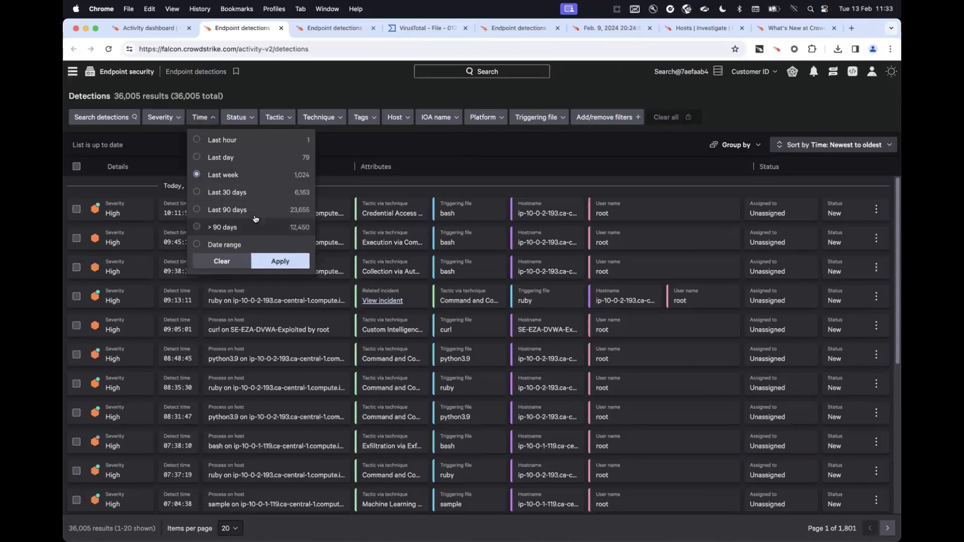
{"action": "left_click", "coordinate": [280, 262]}
{"action": "left_click", "coordinate": [289, 120]}
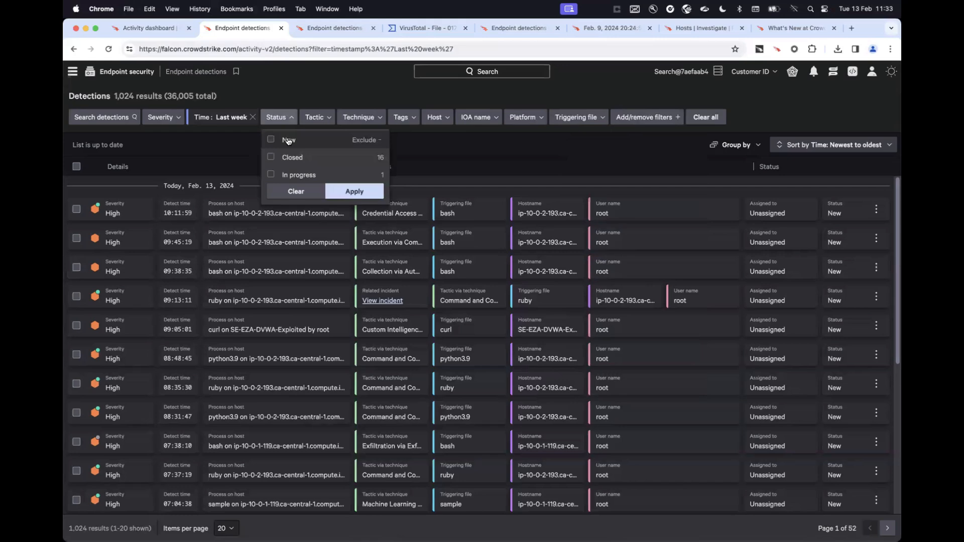
{"action": "left_click", "coordinate": [288, 141]}
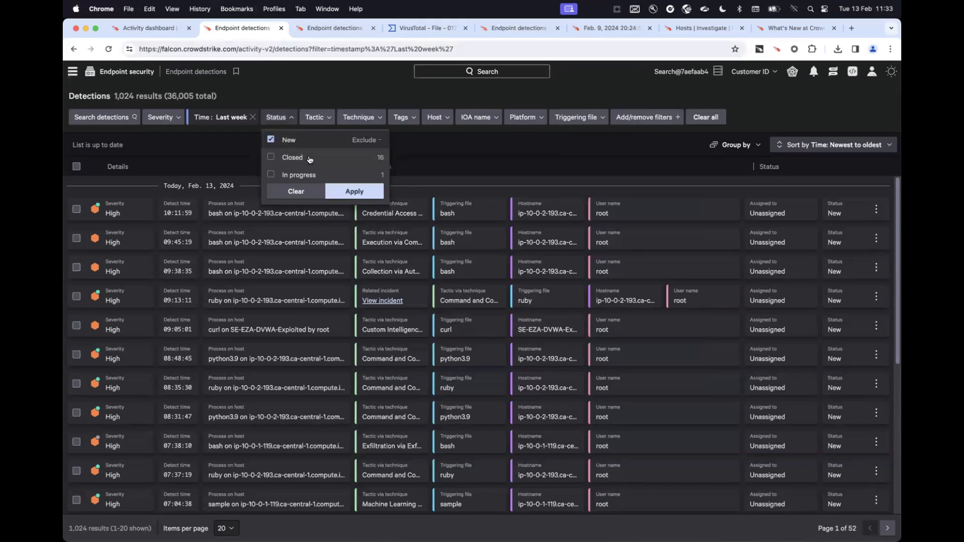
{"action": "left_click", "coordinate": [354, 192]}
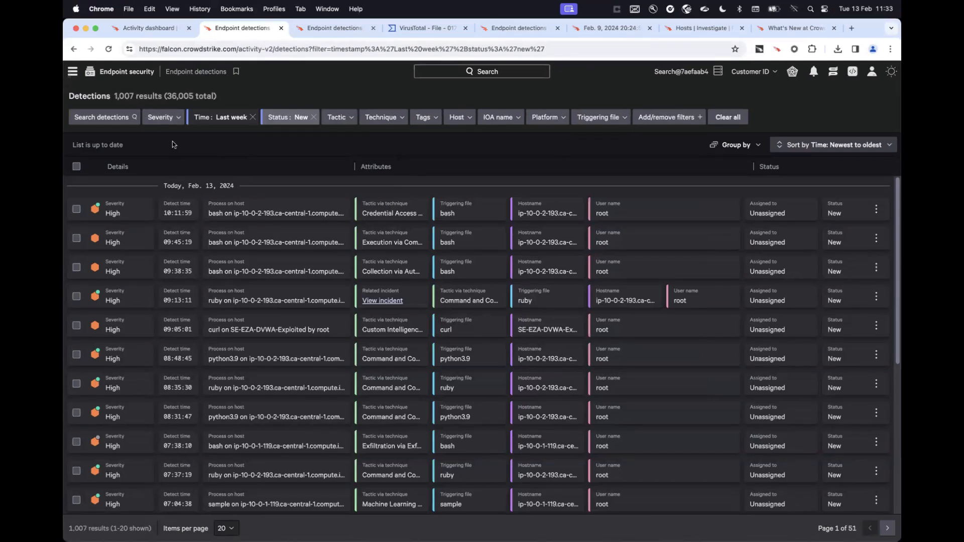
Filter the detections by the Machine Learning tactic and group them by Hash.
{"action": "left_click", "coordinate": [338, 120]}
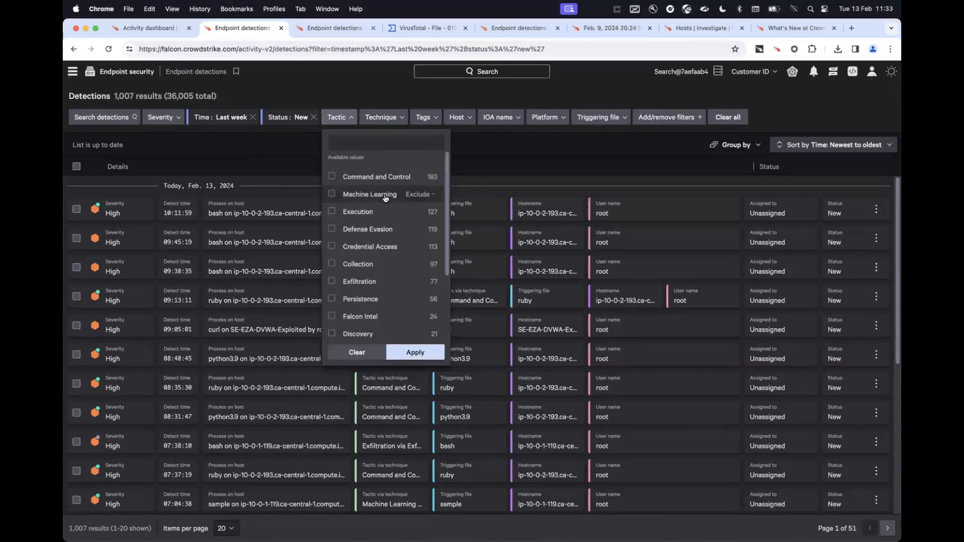
{"action": "left_click", "coordinate": [384, 195]}
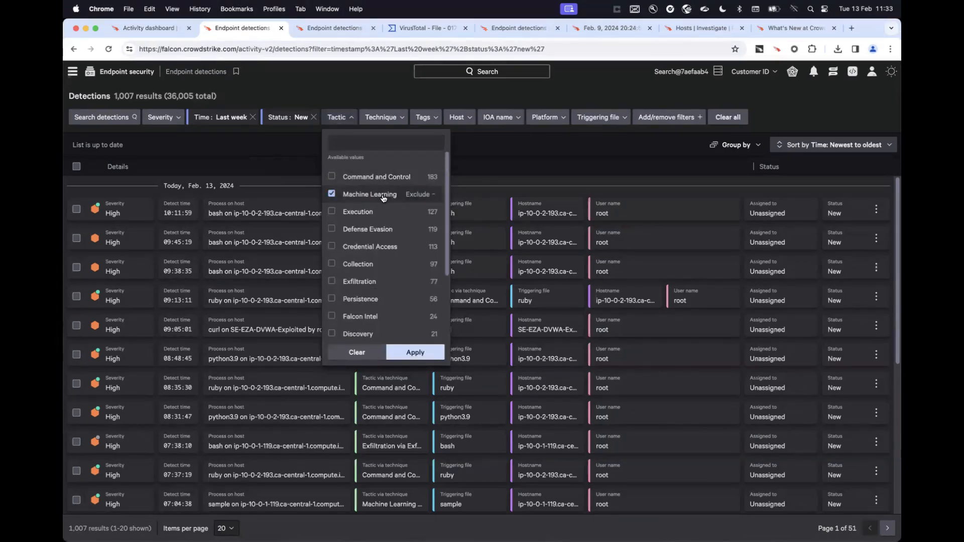
{"action": "left_click", "coordinate": [428, 356]}
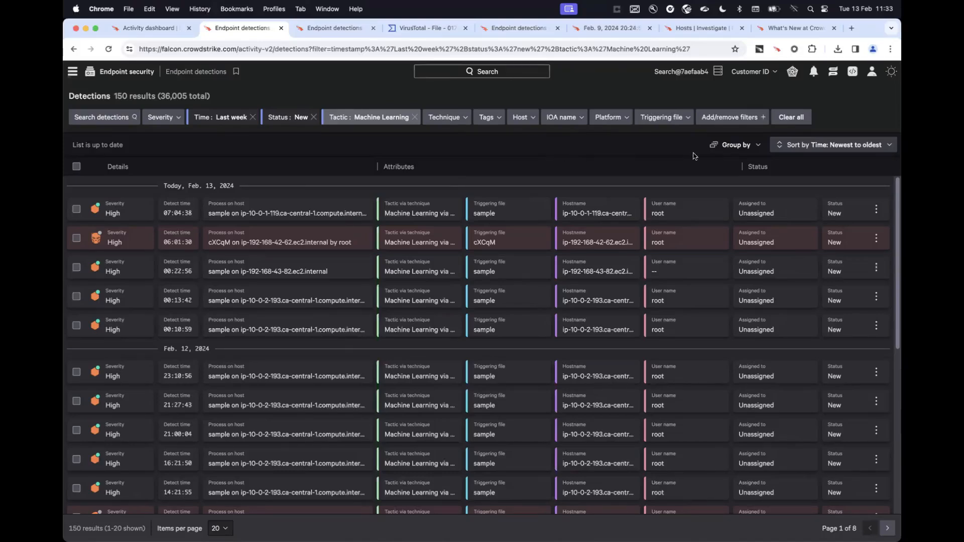
{"action": "left_click", "coordinate": [722, 145]}
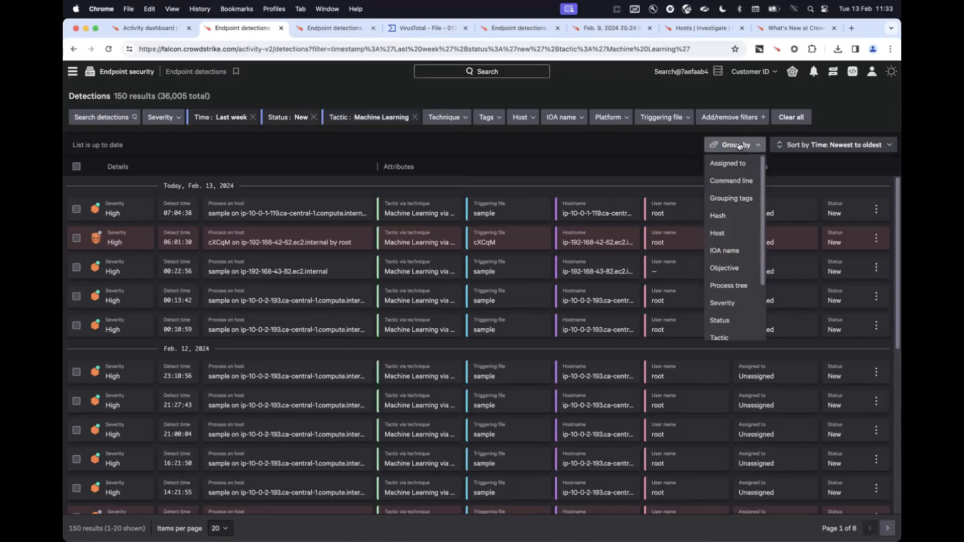
{"action": "left_click", "coordinate": [734, 221]}
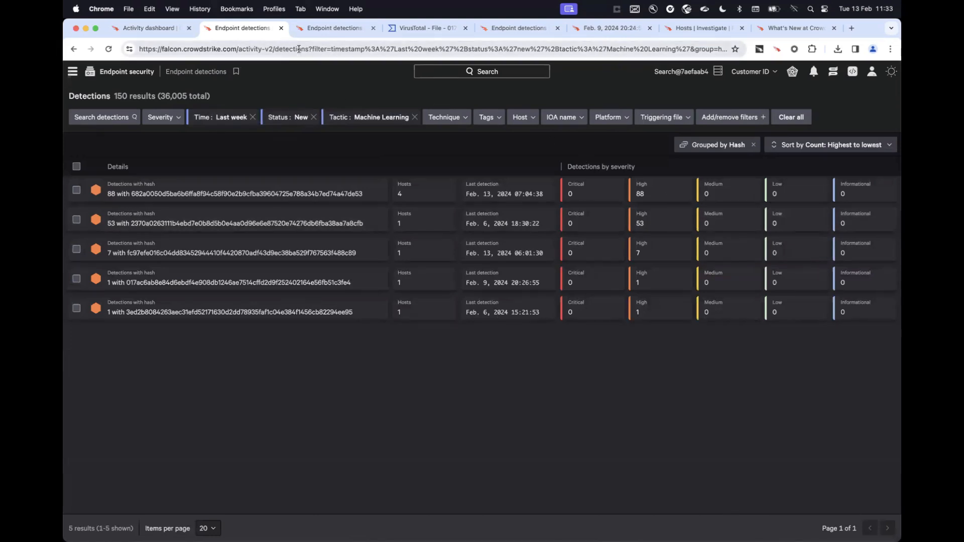
Examine the filter and group parameters in the detections page's URL.
{"action": "left_click_drag", "start_coordinate": [311, 49], "coordinate": [673, 50]}
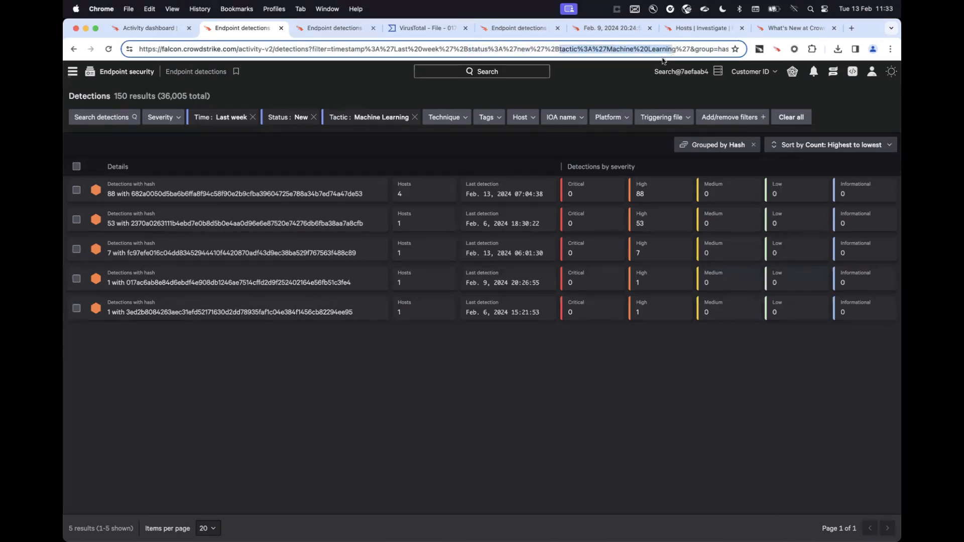
{"action": "double_click", "coordinate": [703, 49]}
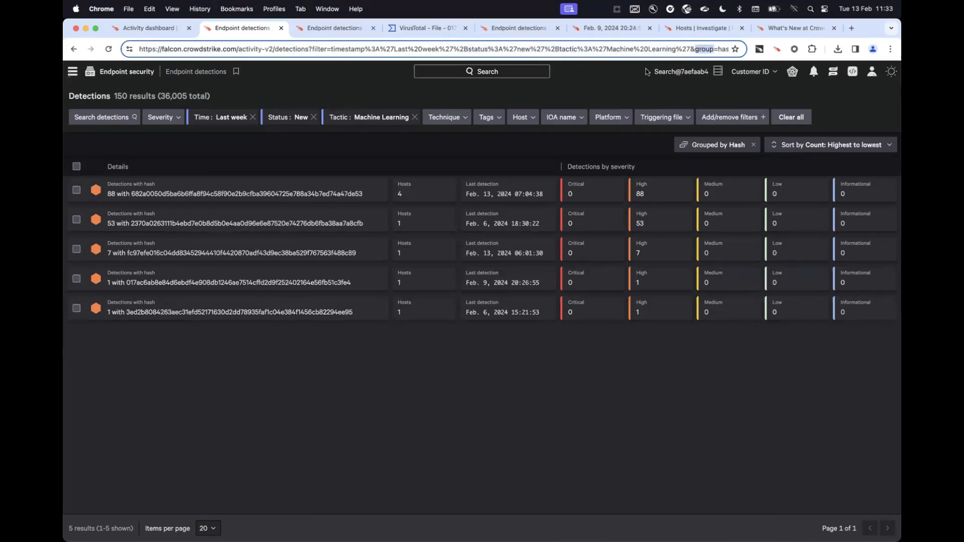
{"action": "left_click", "coordinate": [615, 86]}
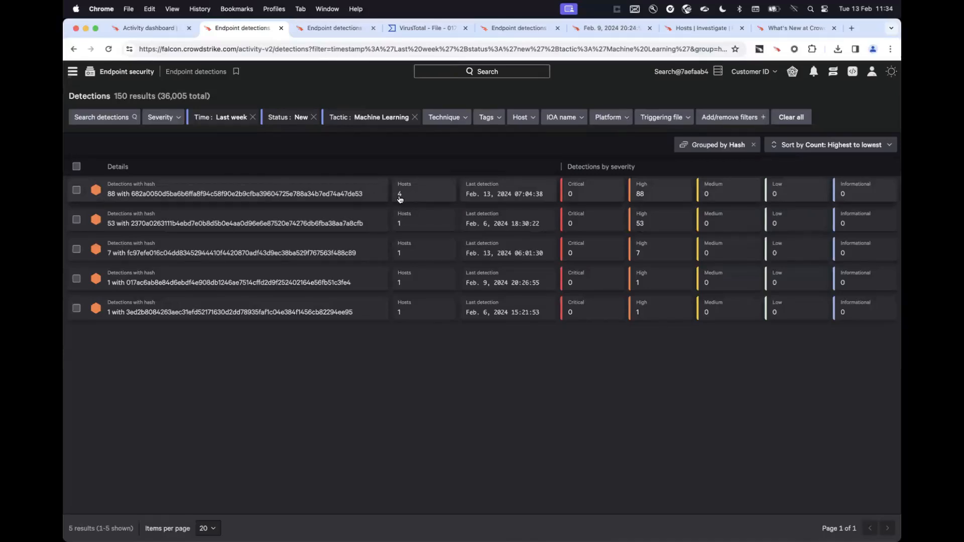
Expand the hash group with the most detections and open its sample detection on host ip-192-168-43-82.ec2.internal.
{"action": "left_click", "coordinate": [299, 190]}
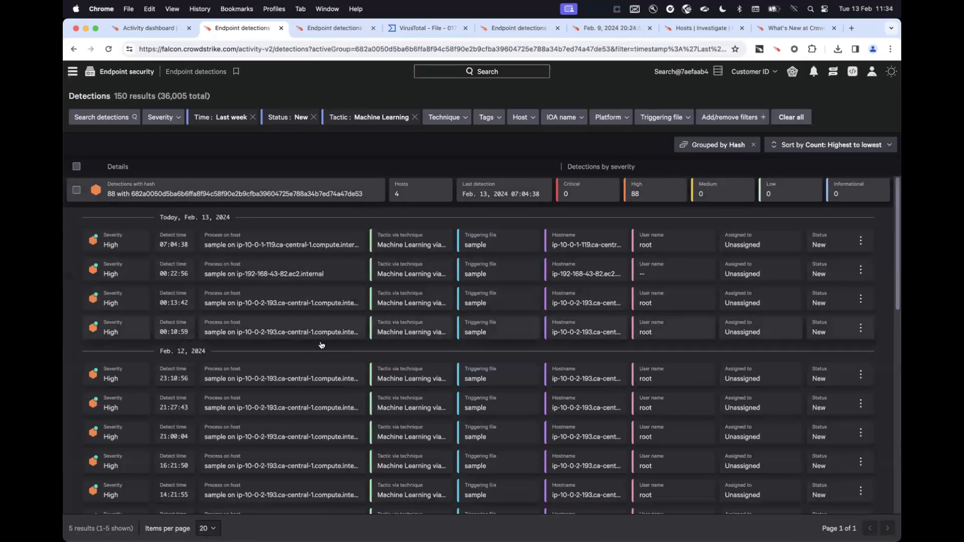
{"action": "scroll", "coordinate": [315, 372], "scroll_direction": "down", "scroll_amount": 1}
{"action": "scroll", "coordinate": [315, 372], "scroll_direction": "down", "scroll_amount": 2}
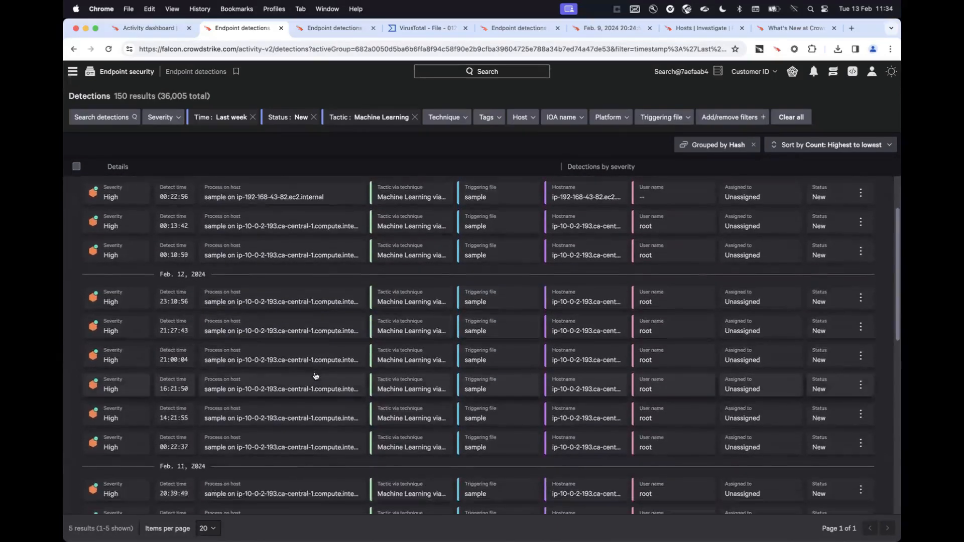
{"action": "scroll", "coordinate": [304, 336], "scroll_direction": "up", "scroll_amount": 3}
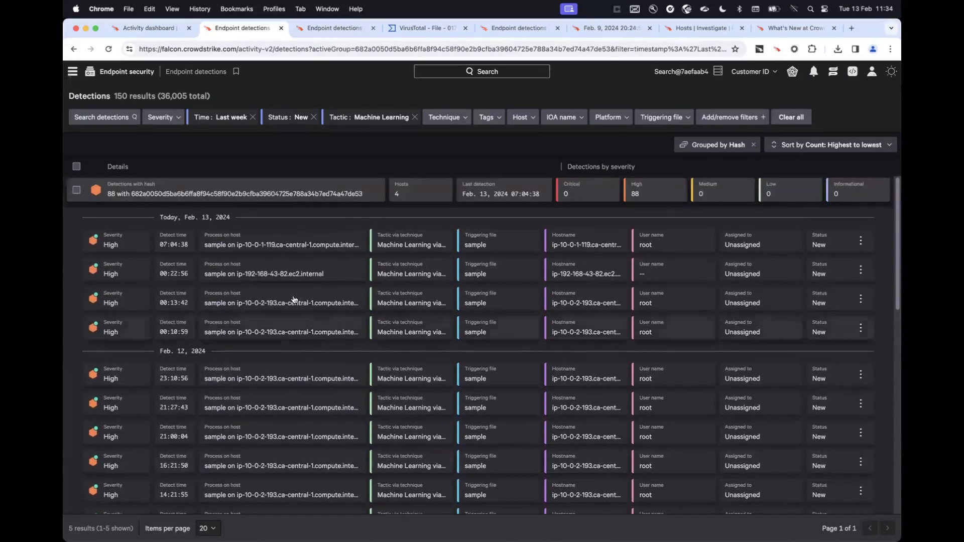
{"action": "left_click", "coordinate": [326, 274]}
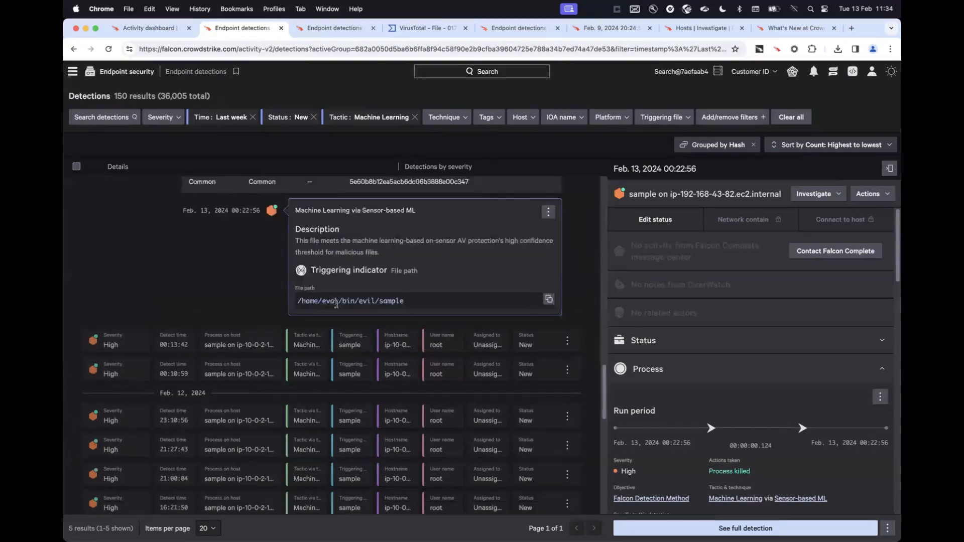
Read the description of the Machine Learning via Sensor-based ML detection, highlighting its text.
{"action": "scroll", "coordinate": [272, 311], "scroll_direction": "up", "scroll_amount": 2}
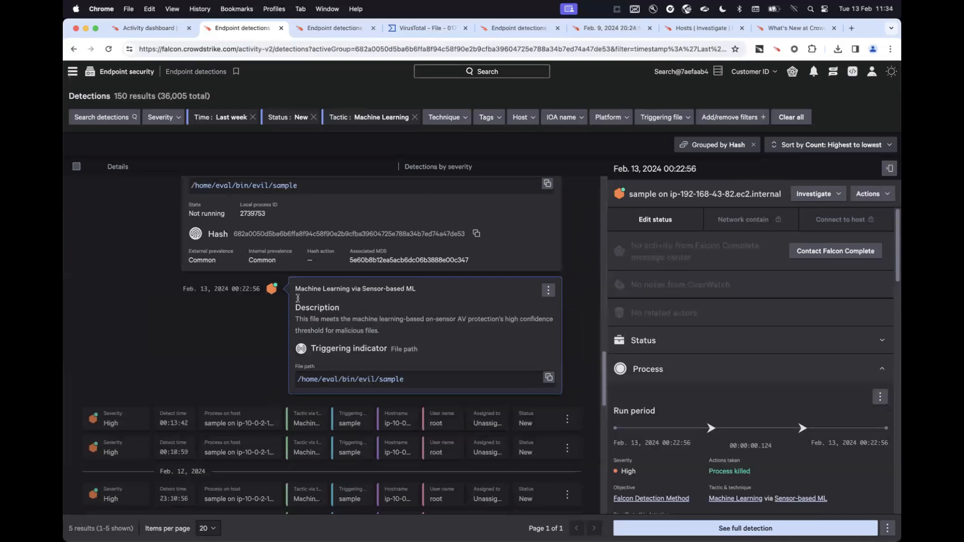
{"action": "left_click_drag", "start_coordinate": [297, 288], "coordinate": [387, 327]}
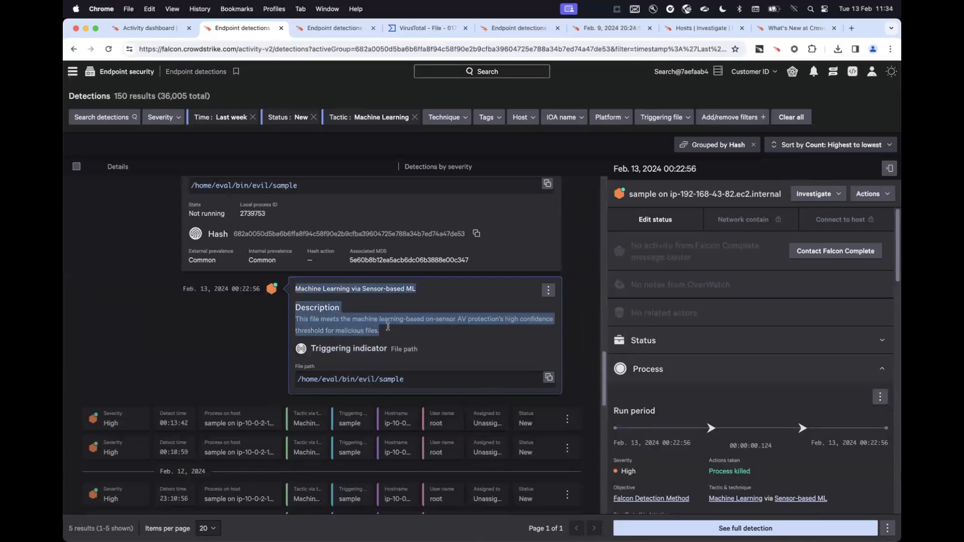
{"action": "triple_click", "coordinate": [388, 329]}
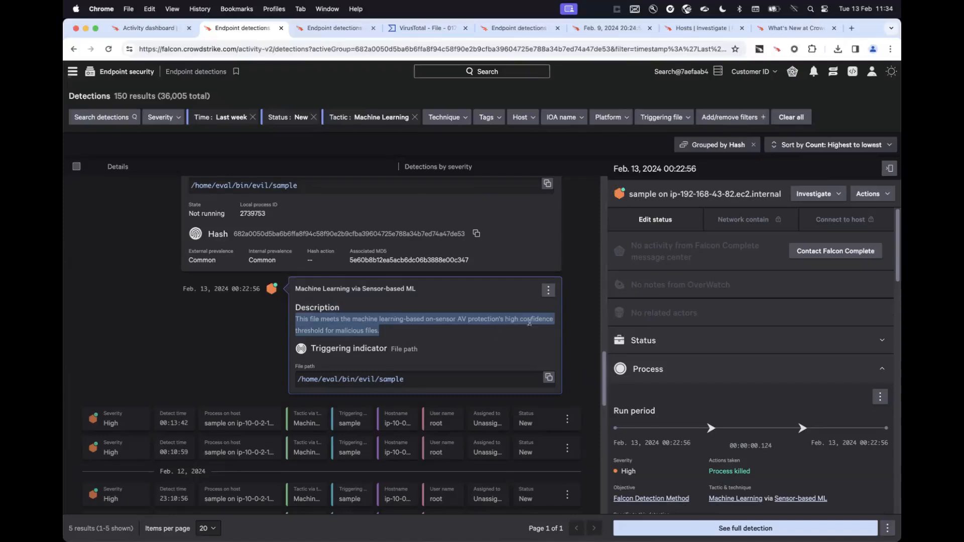
Trace the detection's process tree from the sample process back through its parent processes to the host.
{"action": "scroll", "coordinate": [439, 329], "scroll_direction": "up", "scroll_amount": 3}
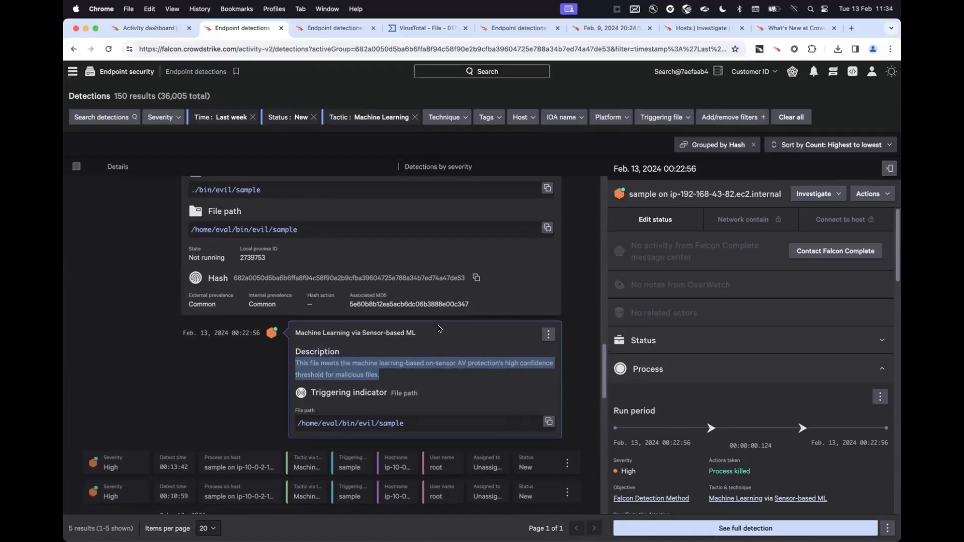
{"action": "scroll", "coordinate": [438, 329], "scroll_direction": "up", "scroll_amount": 3}
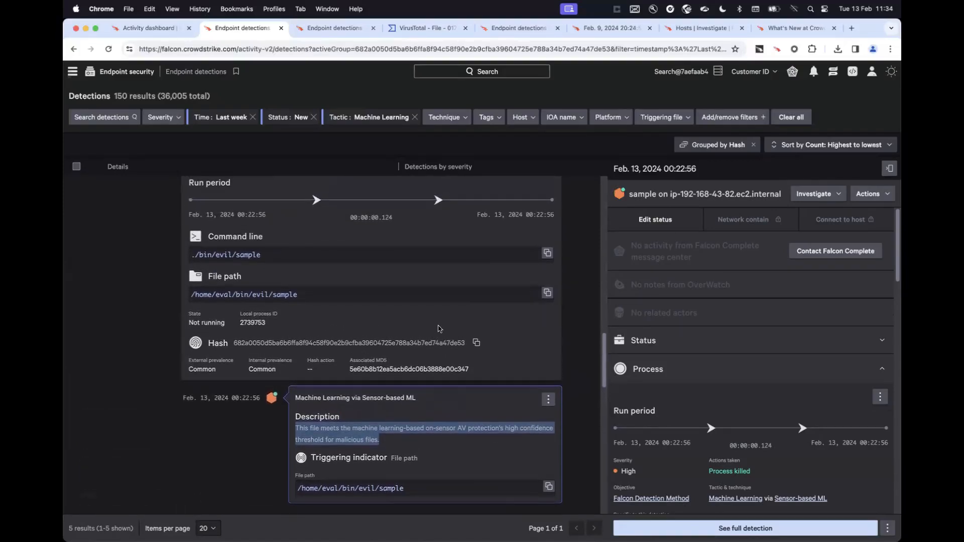
{"action": "scroll", "coordinate": [438, 329], "scroll_direction": "up", "scroll_amount": 5}
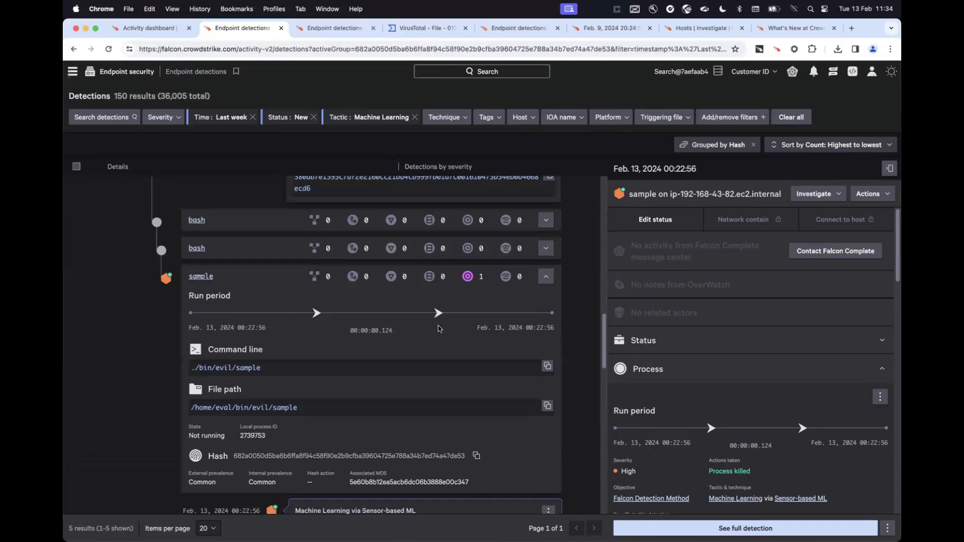
{"action": "scroll", "coordinate": [438, 329], "scroll_direction": "up", "scroll_amount": 6}
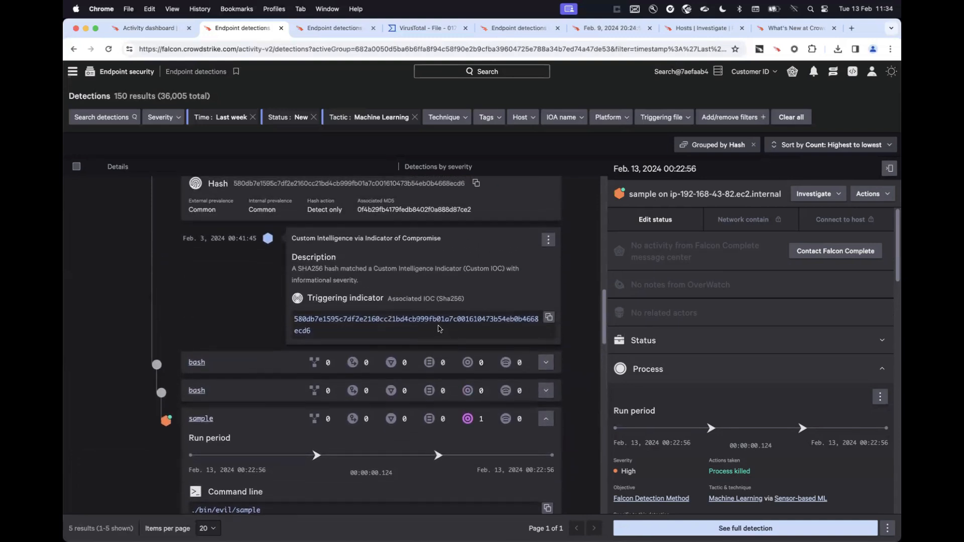
{"action": "scroll", "coordinate": [438, 325], "scroll_direction": "up", "scroll_amount": 10}
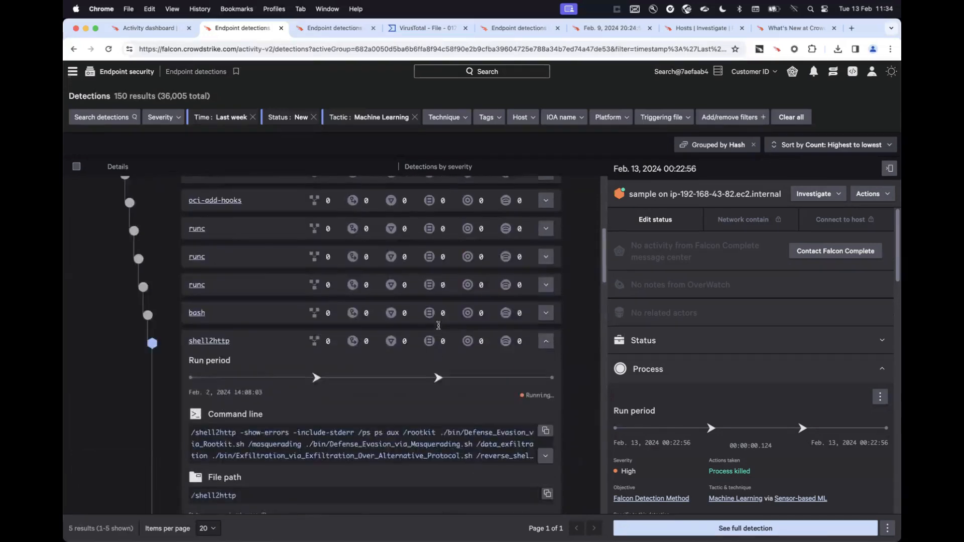
{"action": "scroll", "coordinate": [438, 326], "scroll_direction": "up", "scroll_amount": 1}
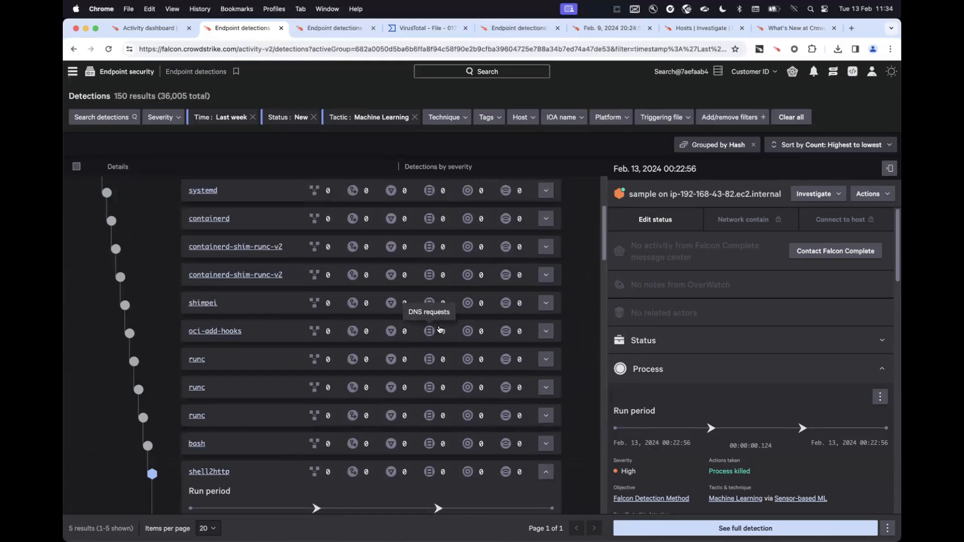
{"action": "scroll", "coordinate": [438, 330], "scroll_direction": "up", "scroll_amount": 2}
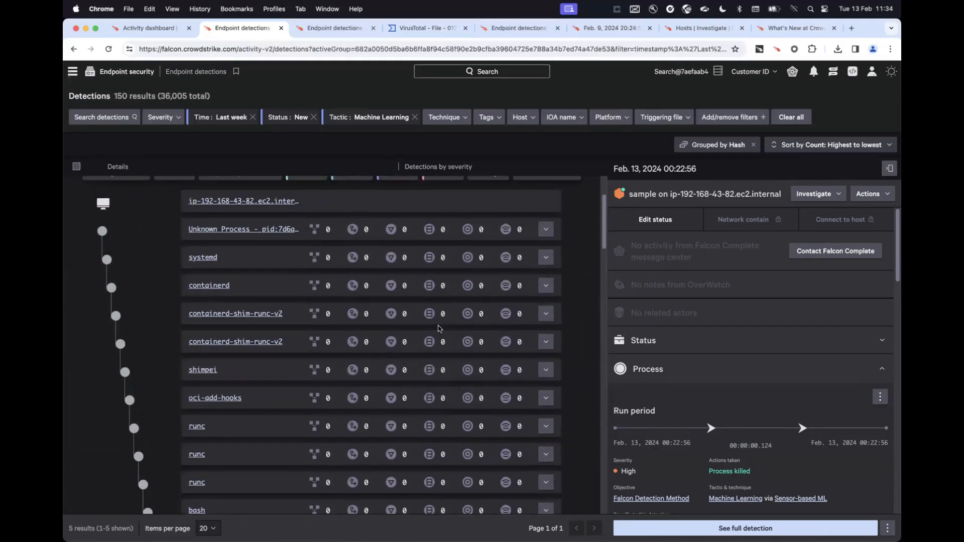
Change the tactic filter to exclude Machine Learning detections and apply it.
{"action": "left_click", "coordinate": [376, 119]}
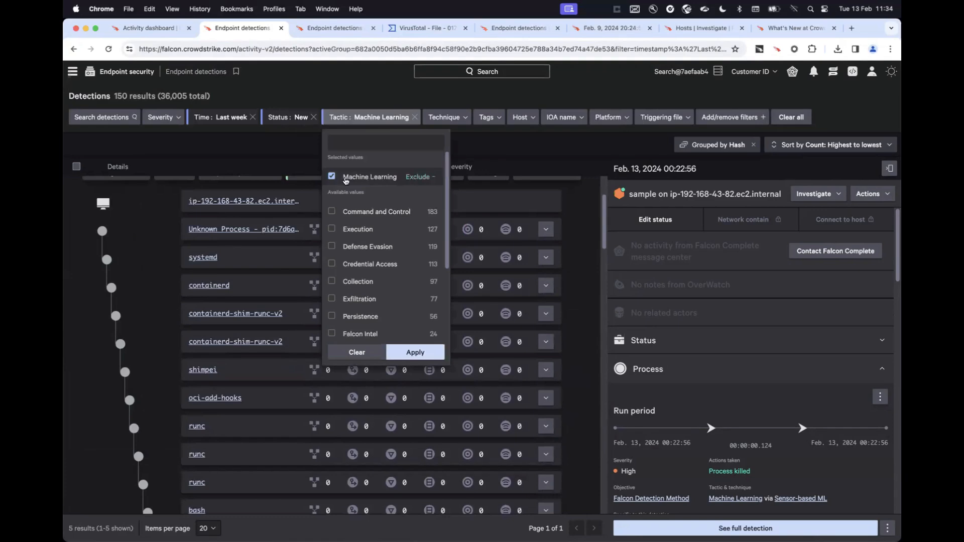
{"action": "left_click", "coordinate": [421, 177]}
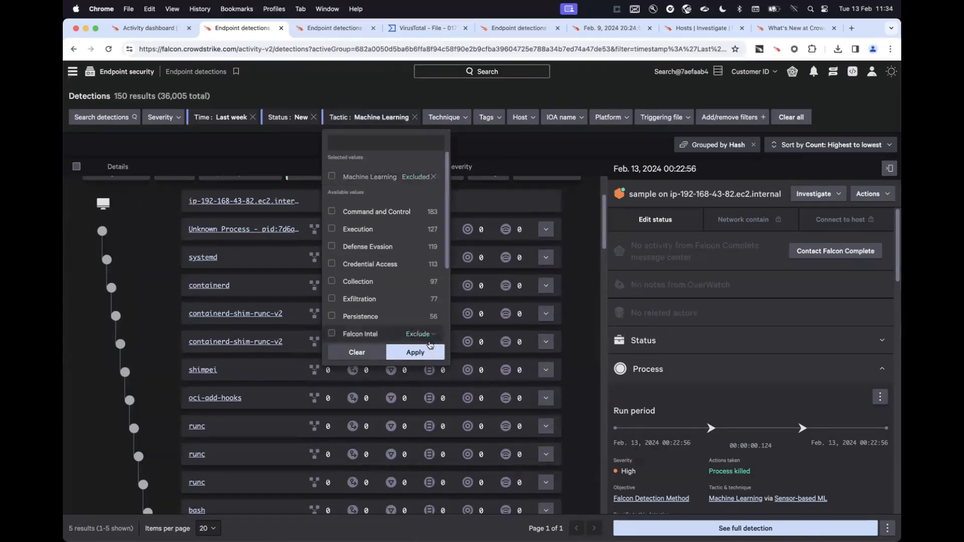
{"action": "left_click", "coordinate": [427, 351]}
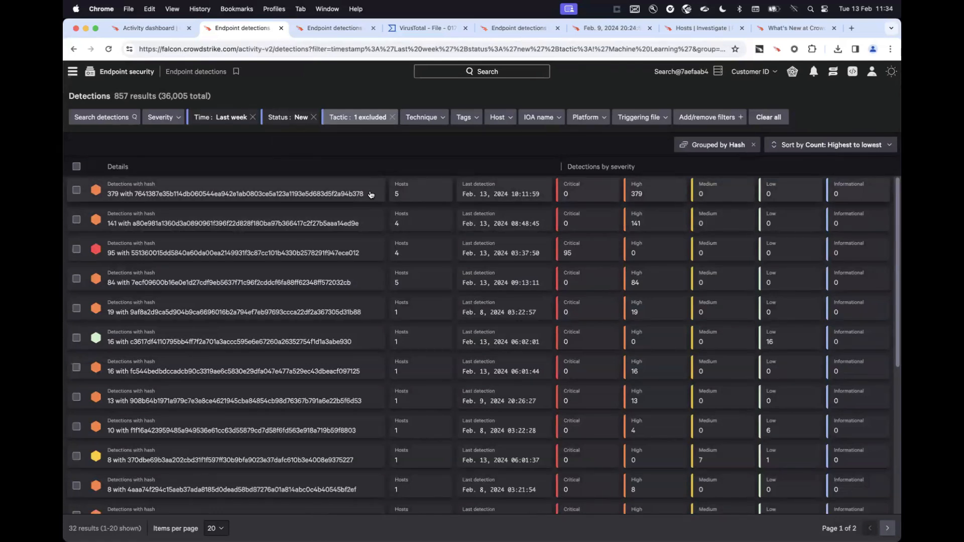
{"action": "left_click", "coordinate": [719, 145]}
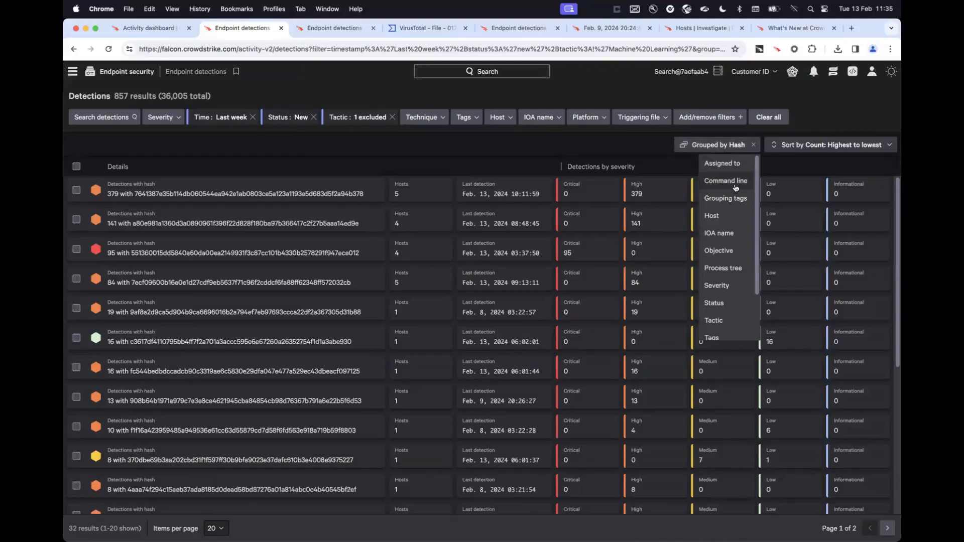
{"action": "scroll", "coordinate": [731, 256], "scroll_direction": "down", "scroll_amount": 2}
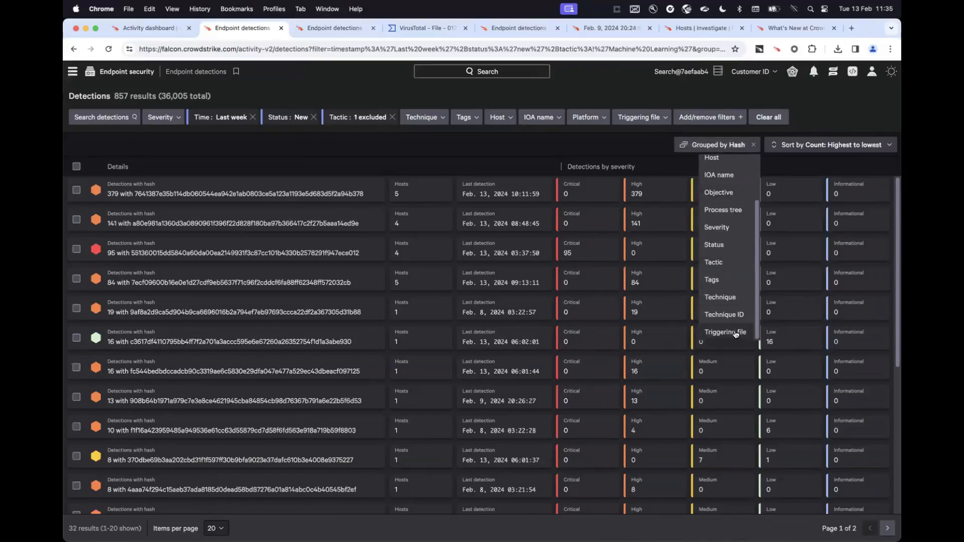
{"action": "scroll", "coordinate": [745, 261], "scroll_direction": "up", "scroll_amount": 2}
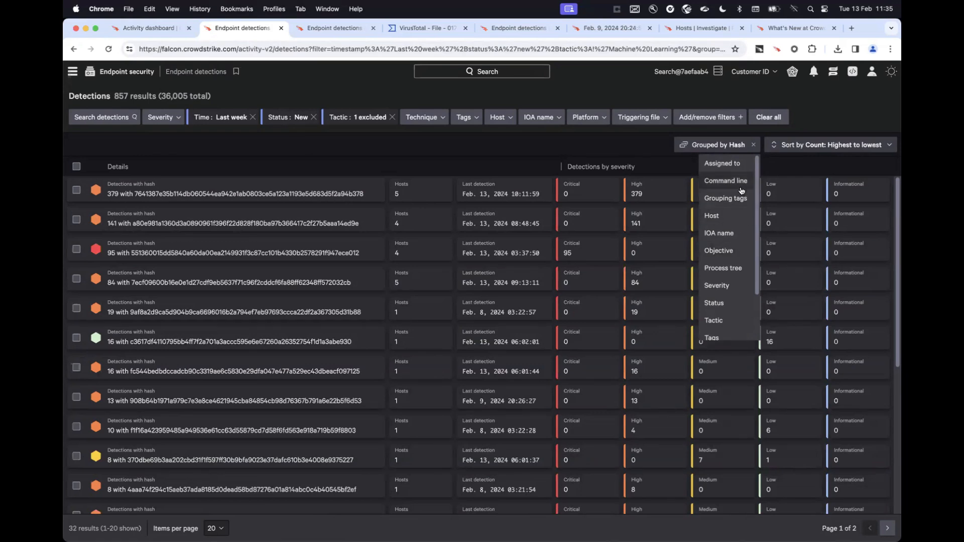
Filter the detections to the triggering file powershell.exe and group them by command line.
{"action": "left_click", "coordinate": [645, 121]}
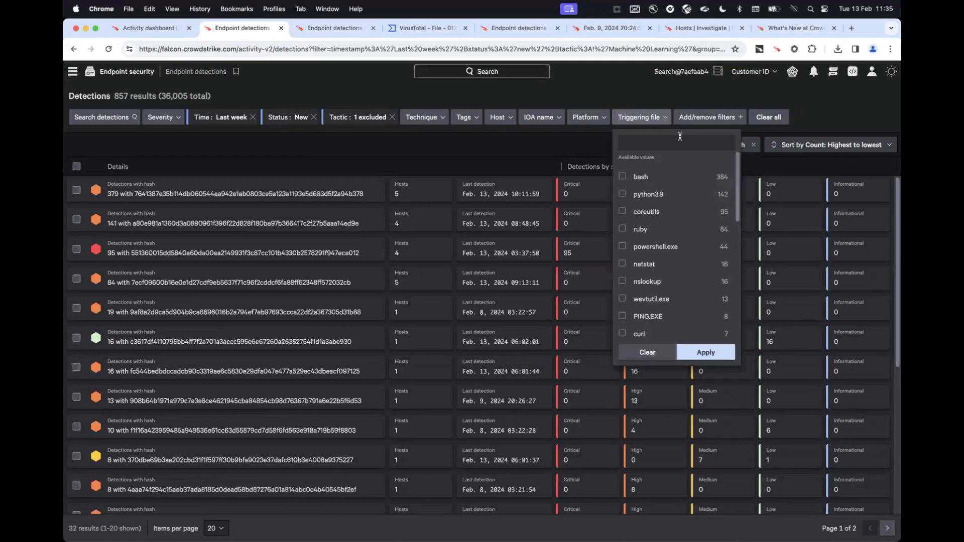
{"action": "left_click", "coordinate": [665, 248]}
{"action": "left_click", "coordinate": [705, 352]}
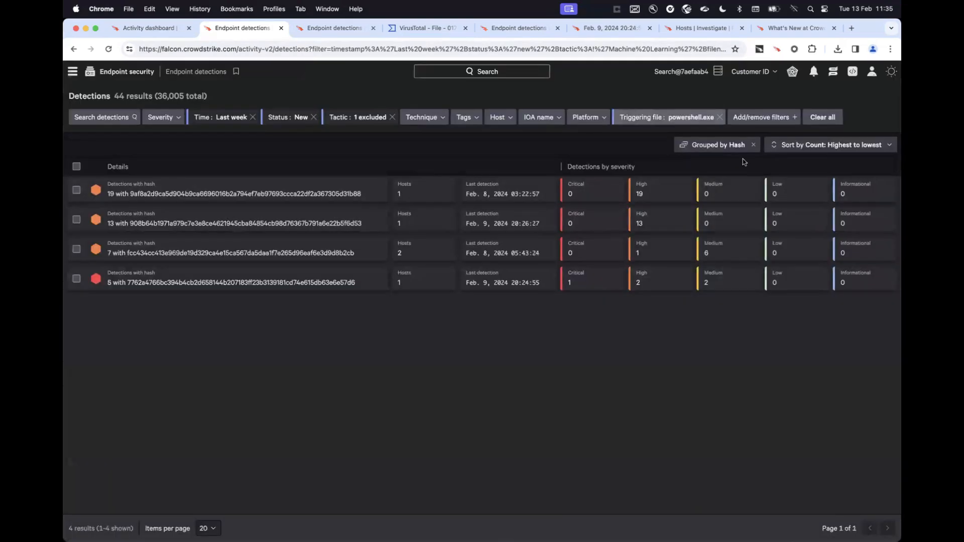
{"action": "left_click", "coordinate": [733, 146]}
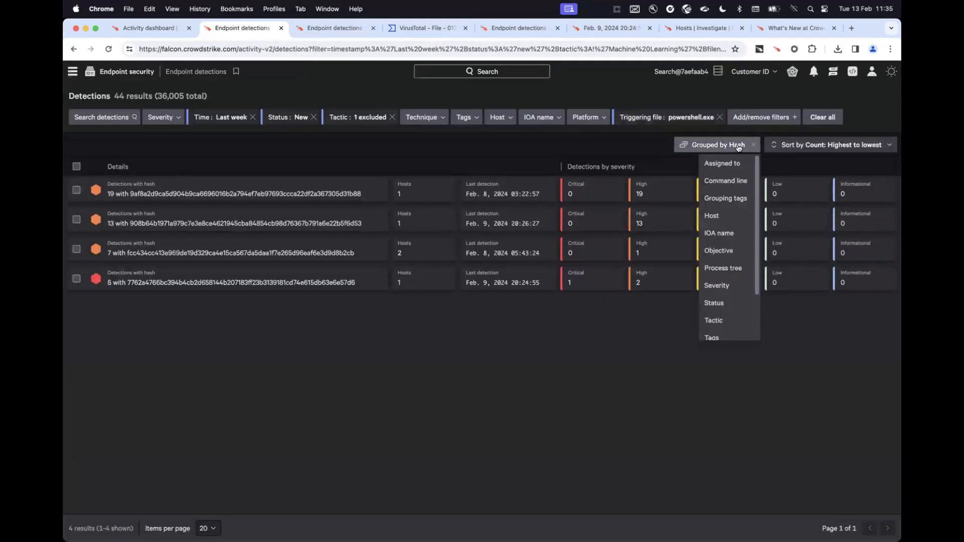
{"action": "left_click", "coordinate": [728, 182]}
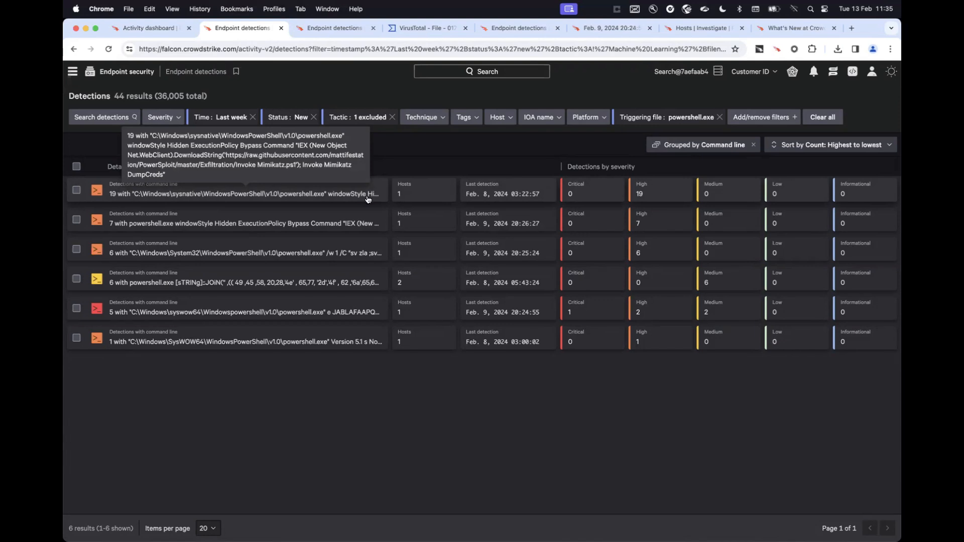
Expand the command-line group with the most detections, review its individual detections, and collapse it again.
{"action": "left_click", "coordinate": [368, 194]}
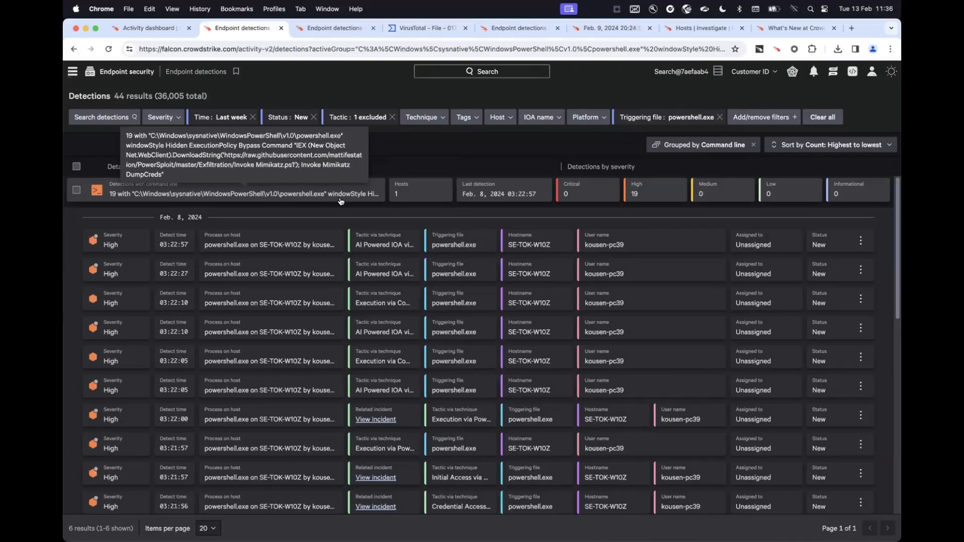
{"action": "left_click", "coordinate": [367, 191]}
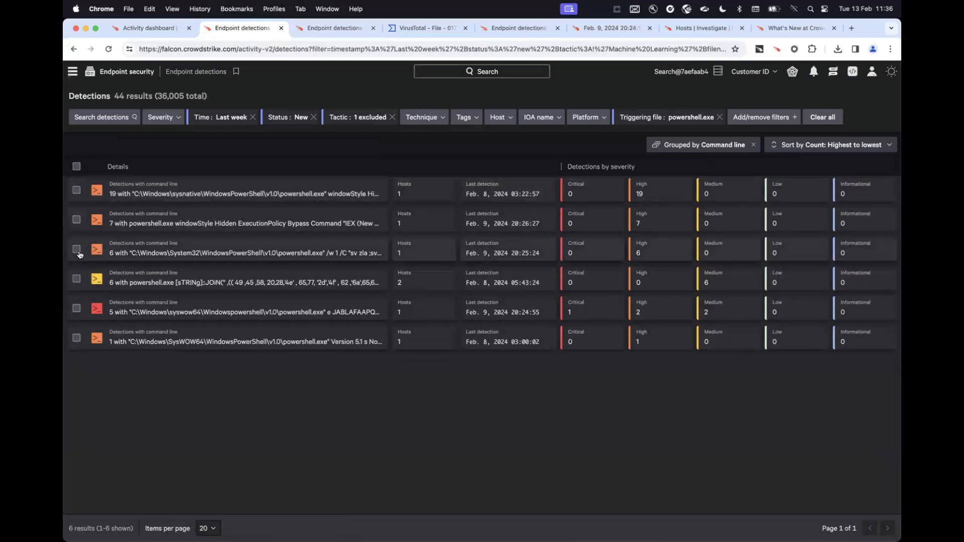
Select the System32 powershell.exe command-line group, review the status, assignee and tag options for bulk editing its detections, and cancel the edit.
{"action": "left_click", "coordinate": [77, 167]}
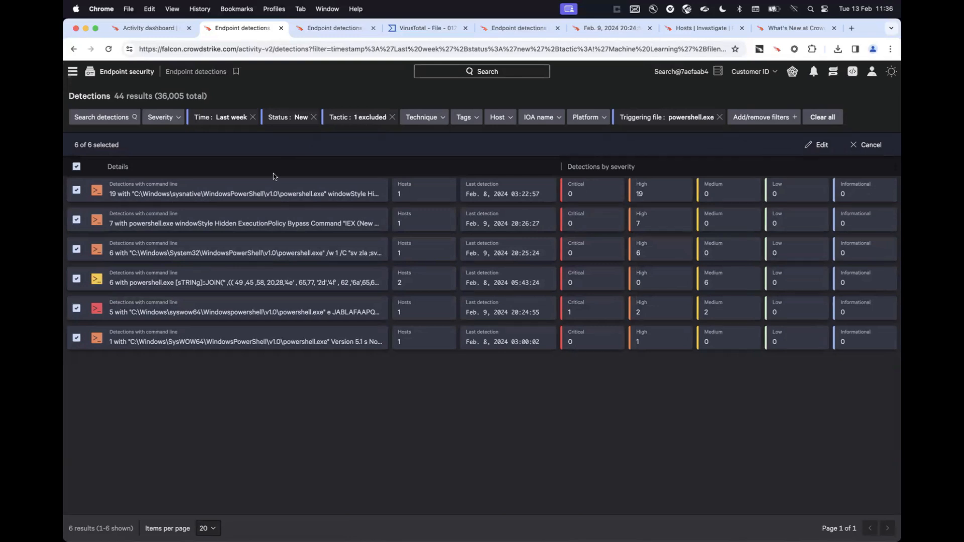
{"action": "left_click", "coordinate": [77, 167]}
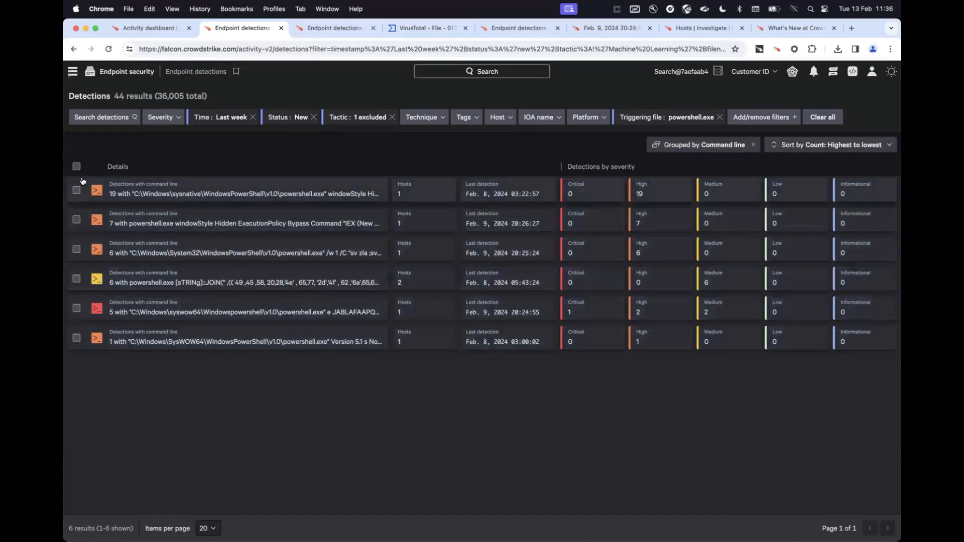
{"action": "left_click", "coordinate": [76, 249]}
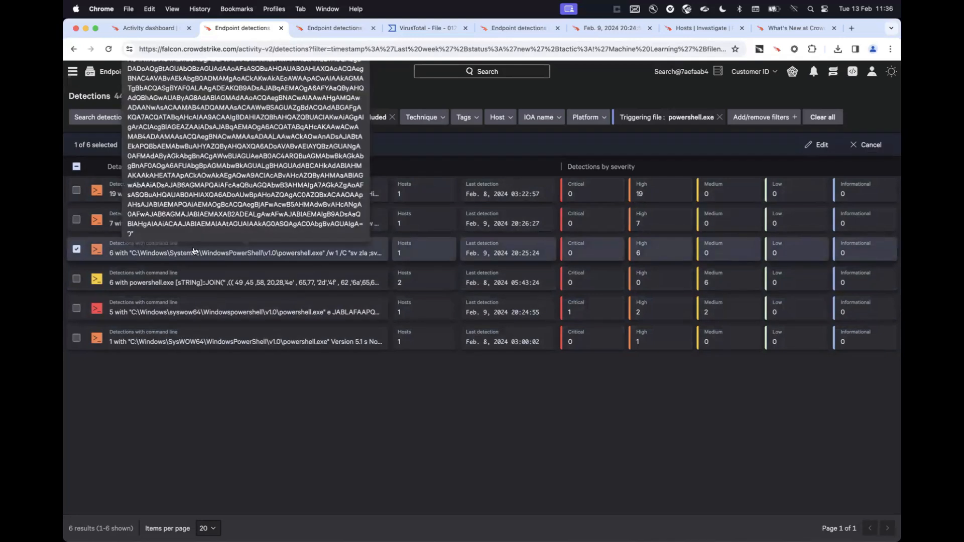
{"action": "left_click", "coordinate": [816, 145]}
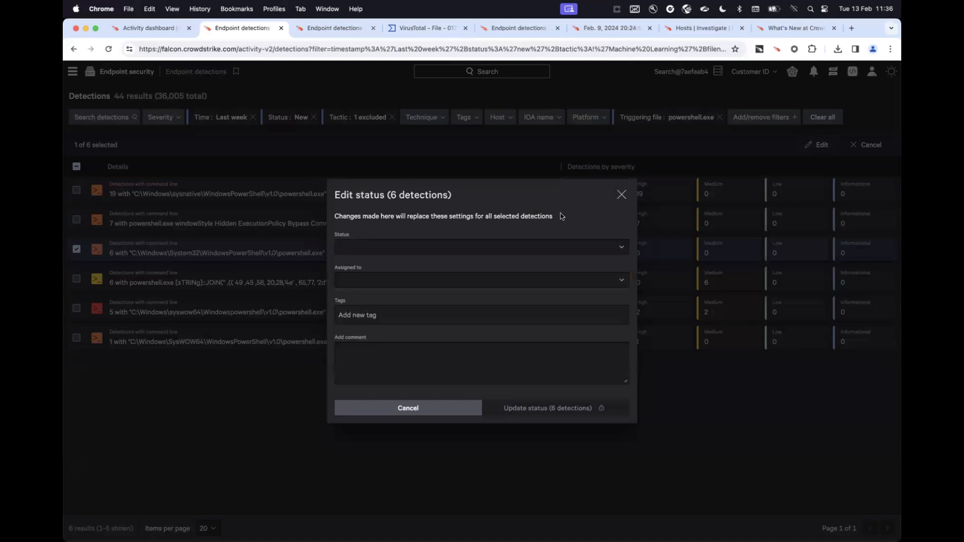
{"action": "left_click", "coordinate": [454, 250]}
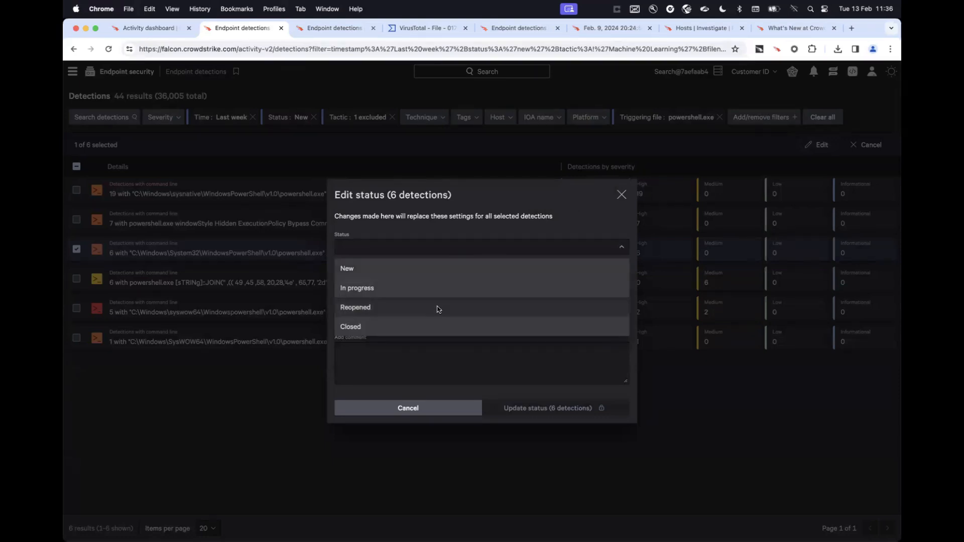
{"action": "left_click", "coordinate": [470, 233]}
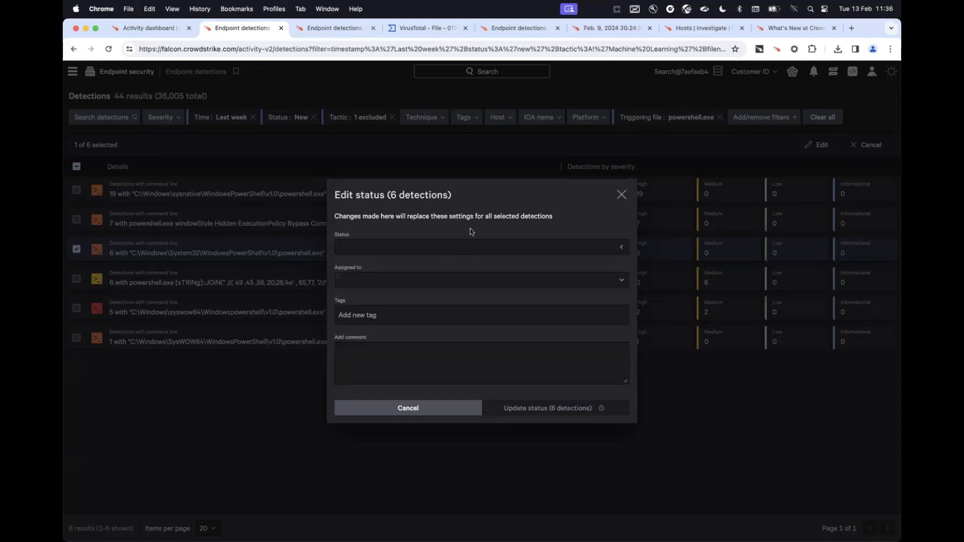
{"action": "left_click", "coordinate": [439, 288]}
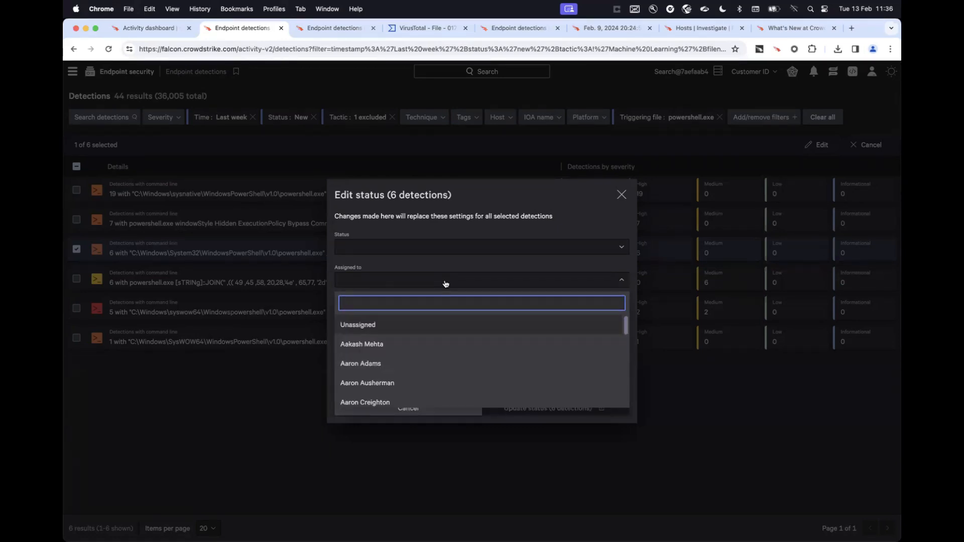
{"action": "left_click", "coordinate": [445, 283]}
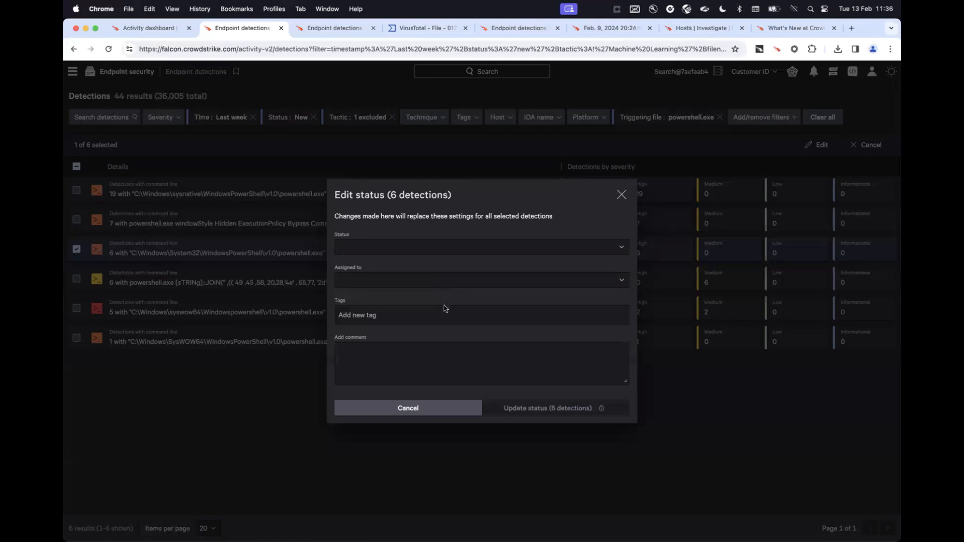
{"action": "left_click", "coordinate": [404, 320]}
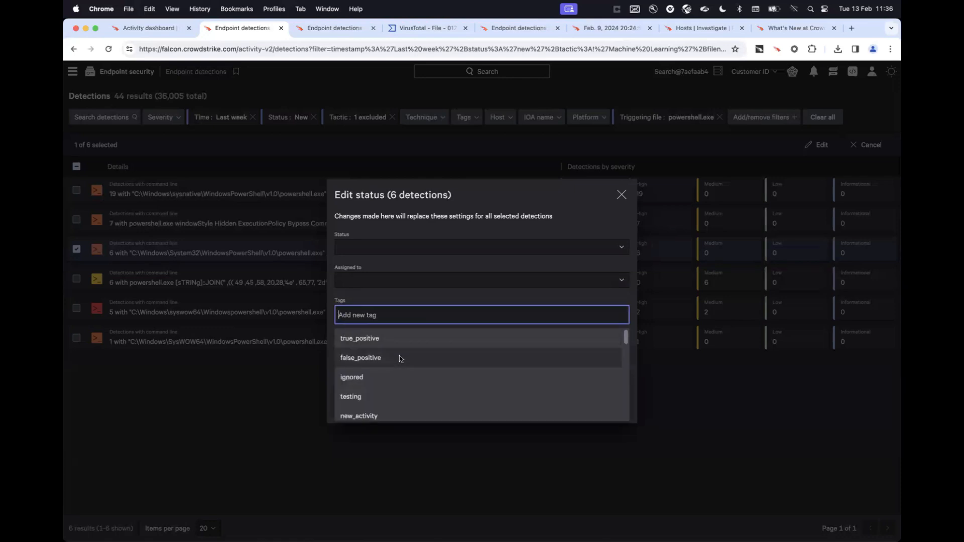
{"action": "left_click", "coordinate": [517, 203]}
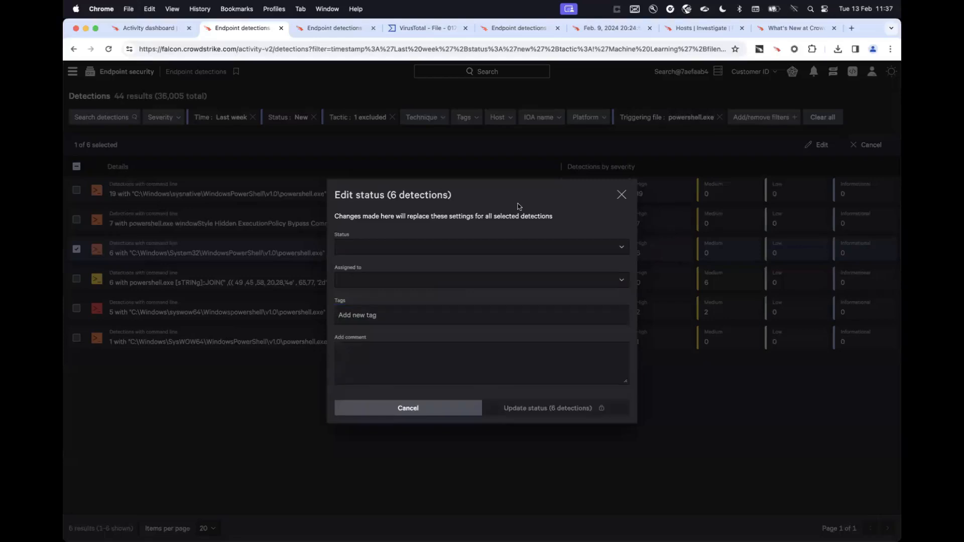
{"action": "left_click", "coordinate": [444, 406]}
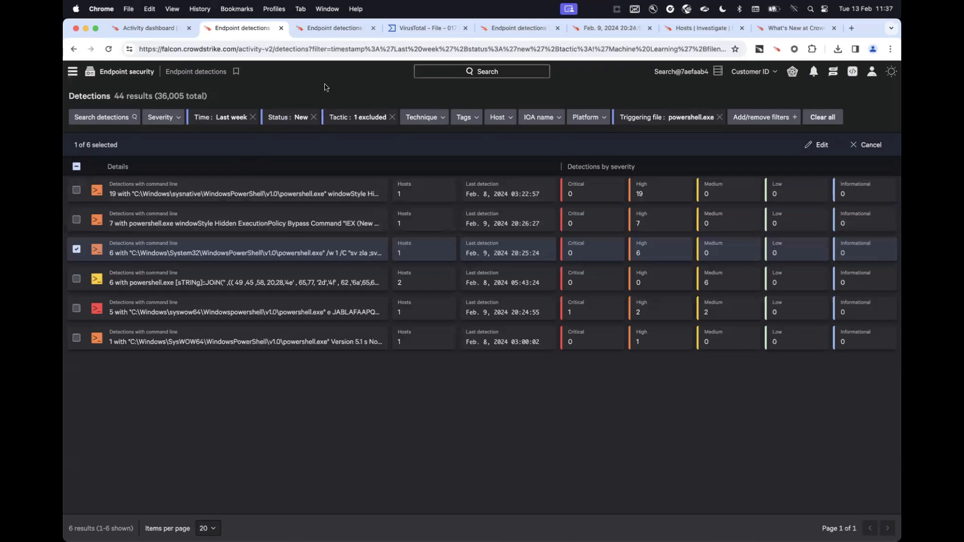
Switch to the Windows machine-learning detections page and examine the command line, file path, hash and user details of payroll.exe.
{"action": "left_click", "coordinate": [336, 27]}
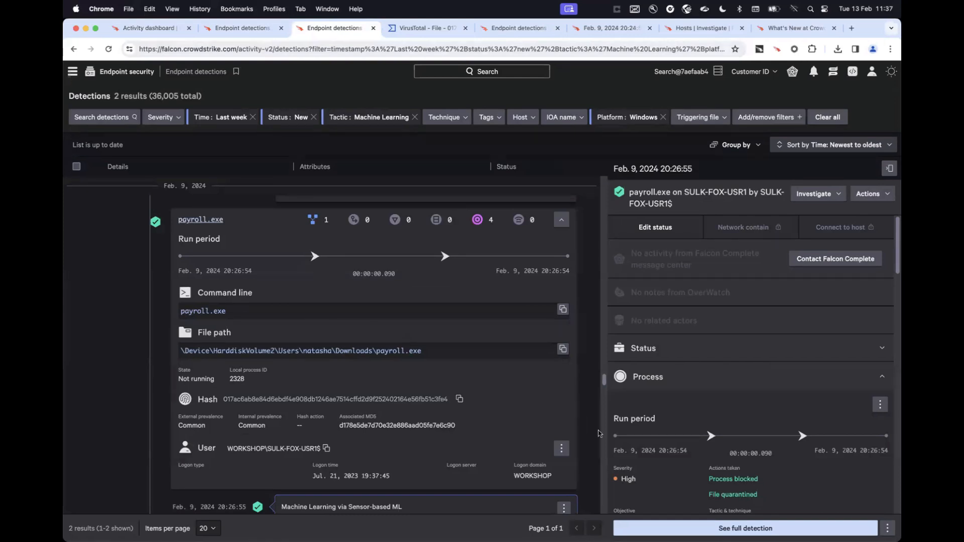
{"action": "scroll", "coordinate": [428, 435], "scroll_direction": "down", "scroll_amount": 2}
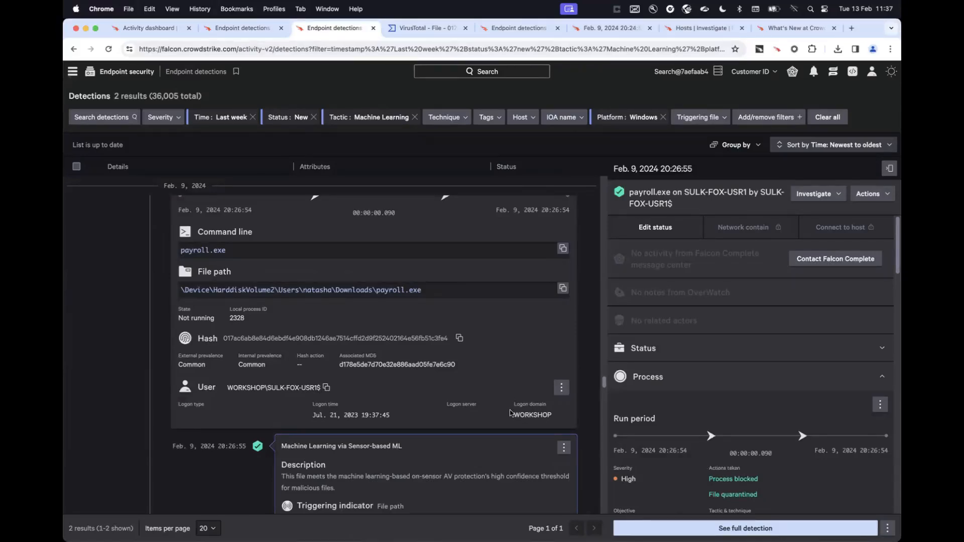
{"action": "scroll", "coordinate": [510, 412], "scroll_direction": "up", "scroll_amount": 3}
{"action": "scroll", "coordinate": [510, 412], "scroll_direction": "down", "scroll_amount": 2}
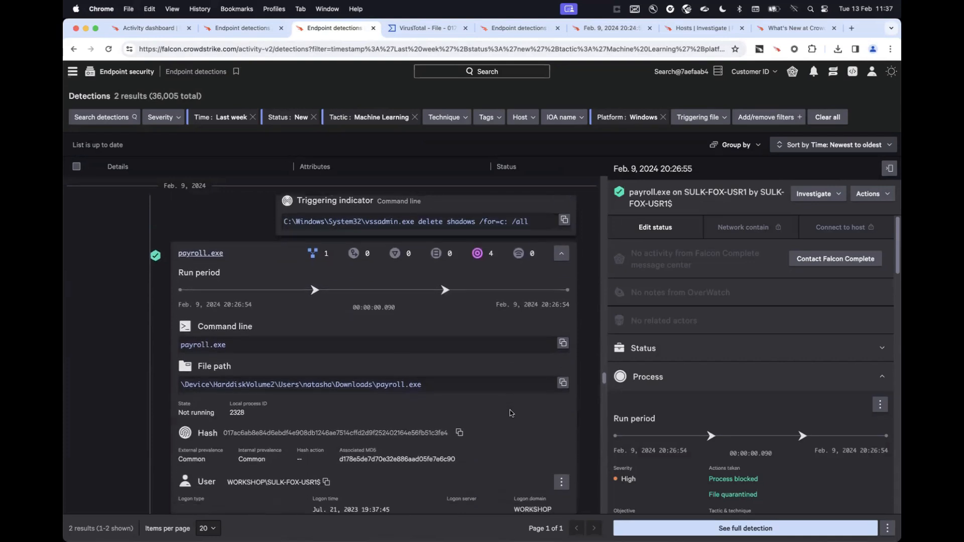
{"action": "scroll", "coordinate": [510, 413], "scroll_direction": "down", "scroll_amount": 1}
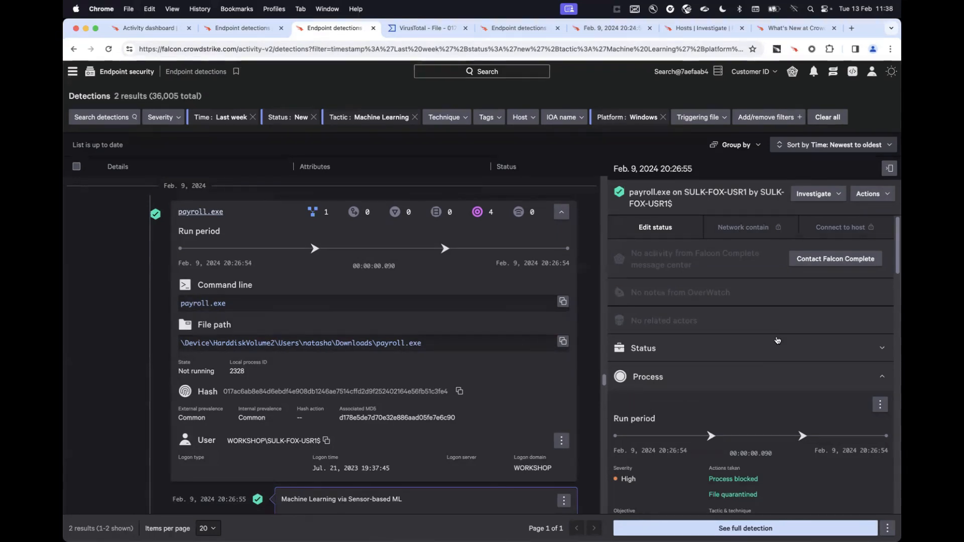
Review the investigation options and process actions available for the payroll.exe detection, and collapse its process details.
{"action": "left_click", "coordinate": [821, 196]}
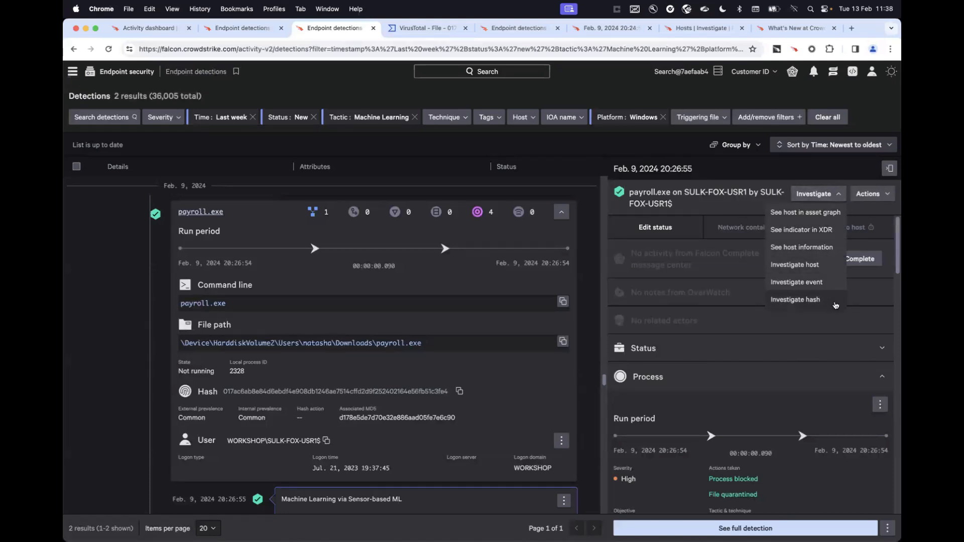
{"action": "left_click", "coordinate": [854, 196]}
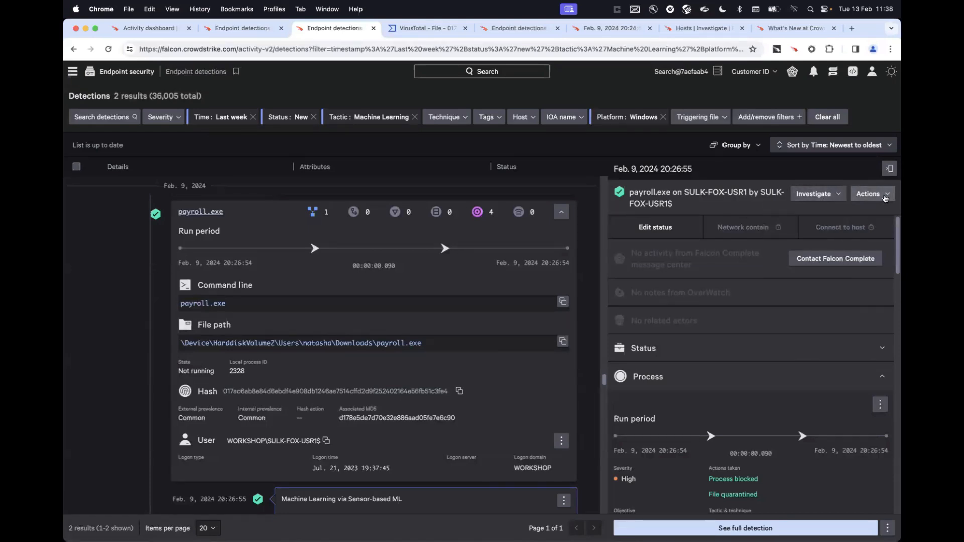
{"action": "left_click", "coordinate": [883, 197]}
{"action": "left_click", "coordinate": [883, 197]}
{"action": "scroll", "coordinate": [723, 411], "scroll_direction": "down", "scroll_amount": 3}
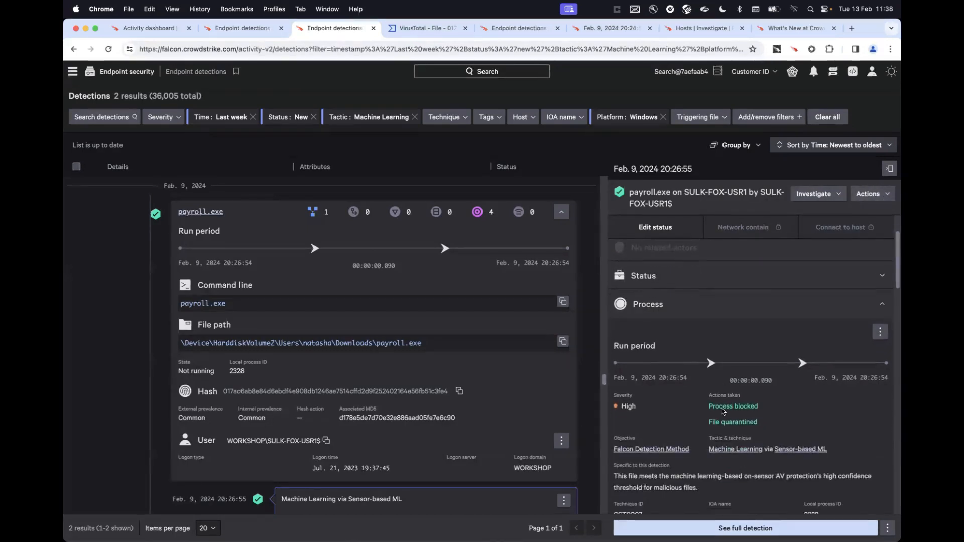
{"action": "left_click", "coordinate": [881, 331]}
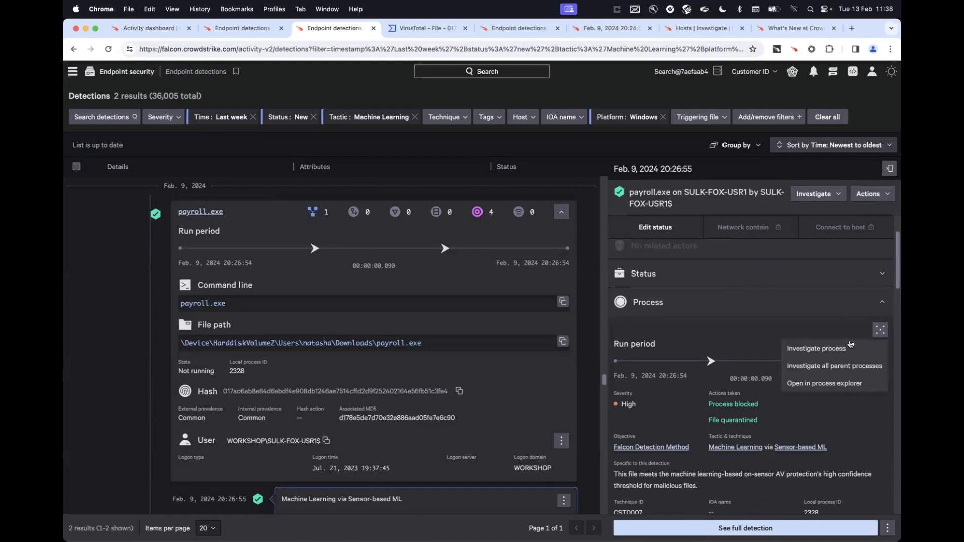
{"action": "left_click", "coordinate": [829, 318]}
Review the payroll.exe detection's hash activity and quarantined file details, and open the list of actions for its hash.
{"action": "scroll", "coordinate": [829, 383], "scroll_direction": "down", "scroll_amount": 5}
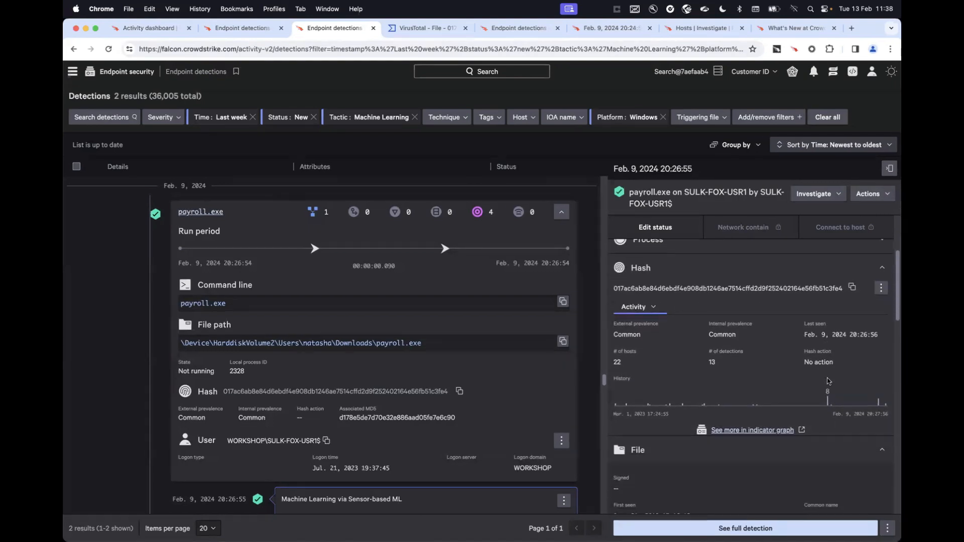
{"action": "scroll", "coordinate": [829, 382], "scroll_direction": "down", "scroll_amount": 6}
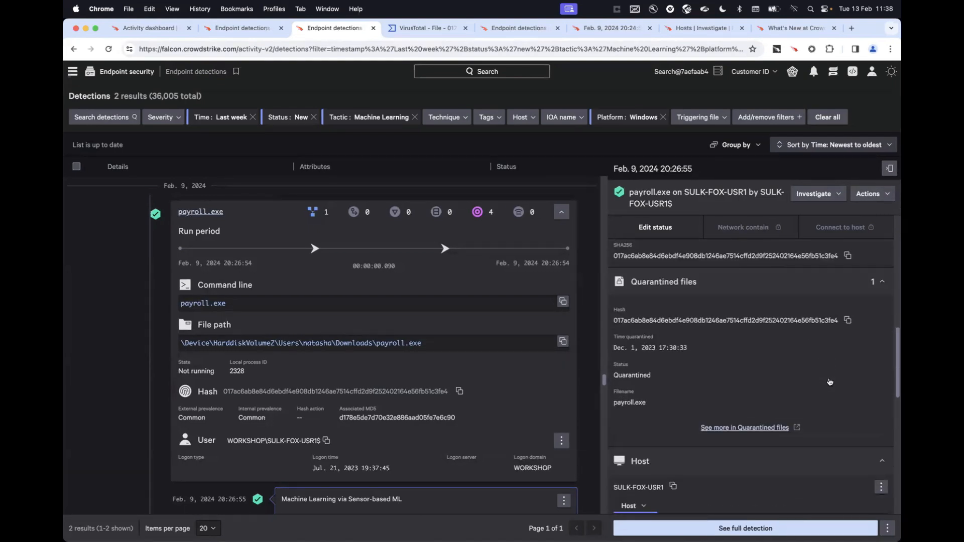
{"action": "scroll", "coordinate": [828, 386], "scroll_direction": "up", "scroll_amount": 10}
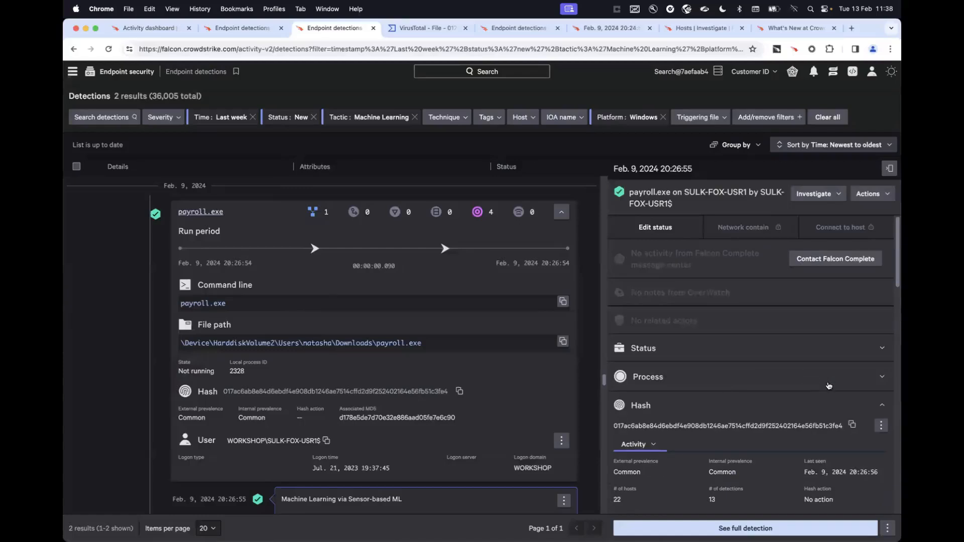
{"action": "left_click", "coordinate": [881, 425]}
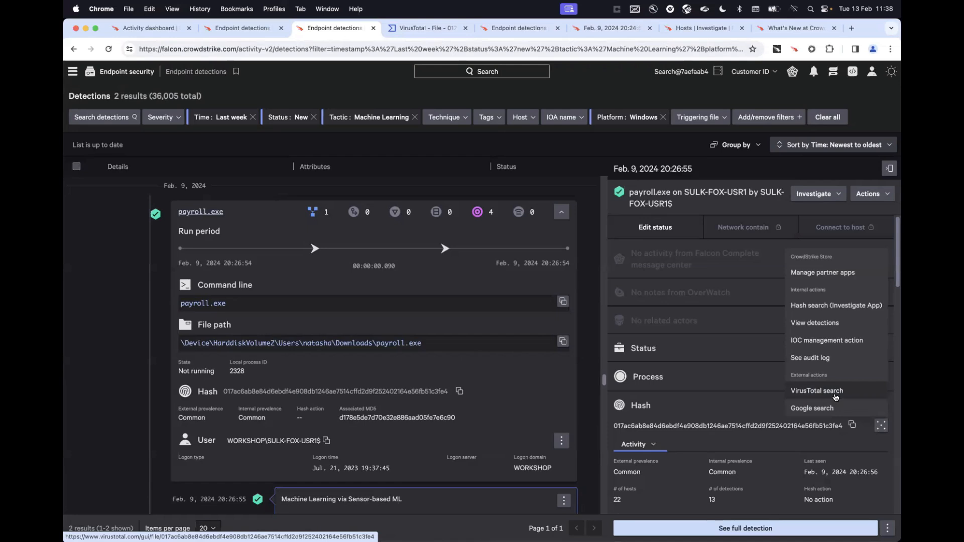
Switch to the VirusTotal report for the payroll.exe hash, examine the security vendors' analysis, and return to the machine-learning detections.
{"action": "left_click", "coordinate": [415, 35]}
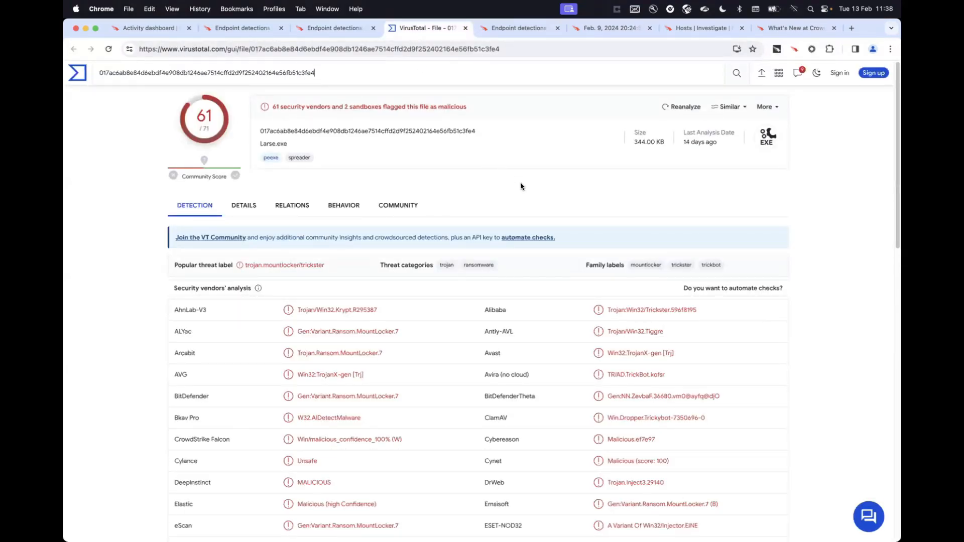
{"action": "scroll", "coordinate": [525, 188], "scroll_direction": "down", "scroll_amount": 4}
{"action": "scroll", "coordinate": [526, 190], "scroll_direction": "down", "scroll_amount": 12}
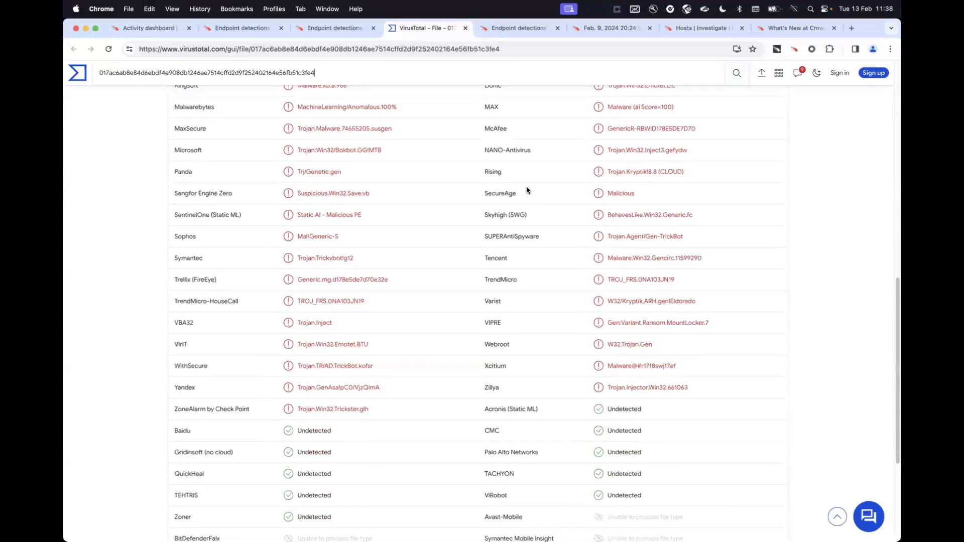
{"action": "scroll", "coordinate": [526, 190], "scroll_direction": "up", "scroll_amount": 15}
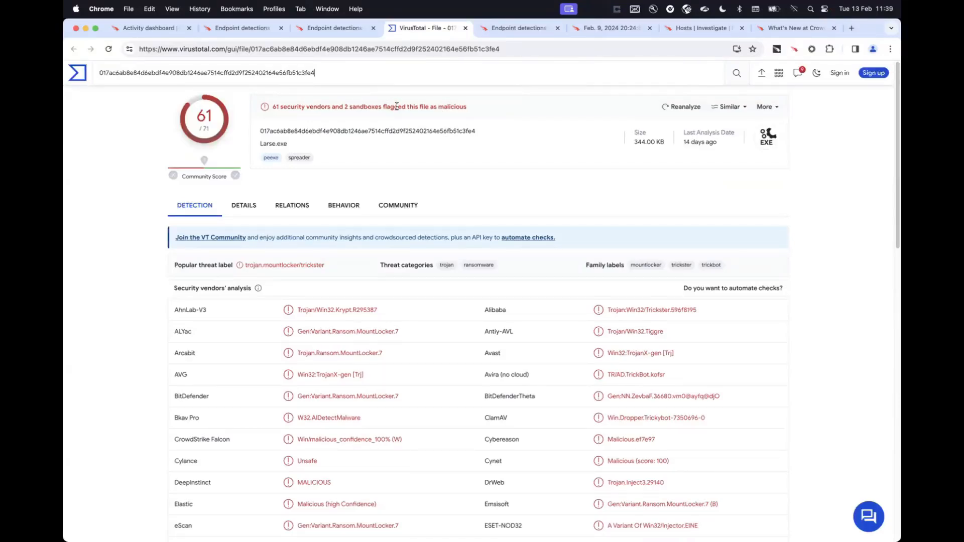
{"action": "left_click", "coordinate": [345, 33]}
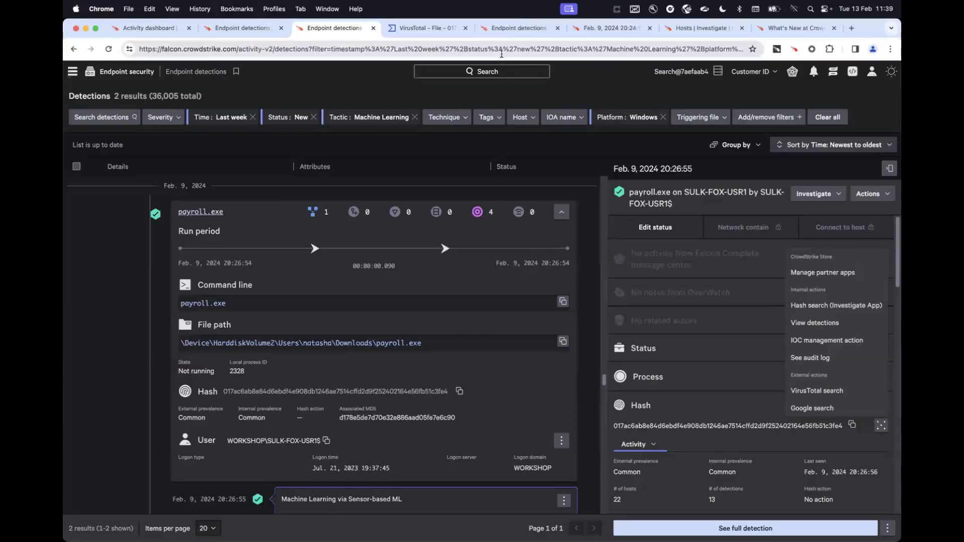
Switch to the powershell.exe detections grouped by command line and examine the chain of related processes and detections.
{"action": "left_click", "coordinate": [530, 29]}
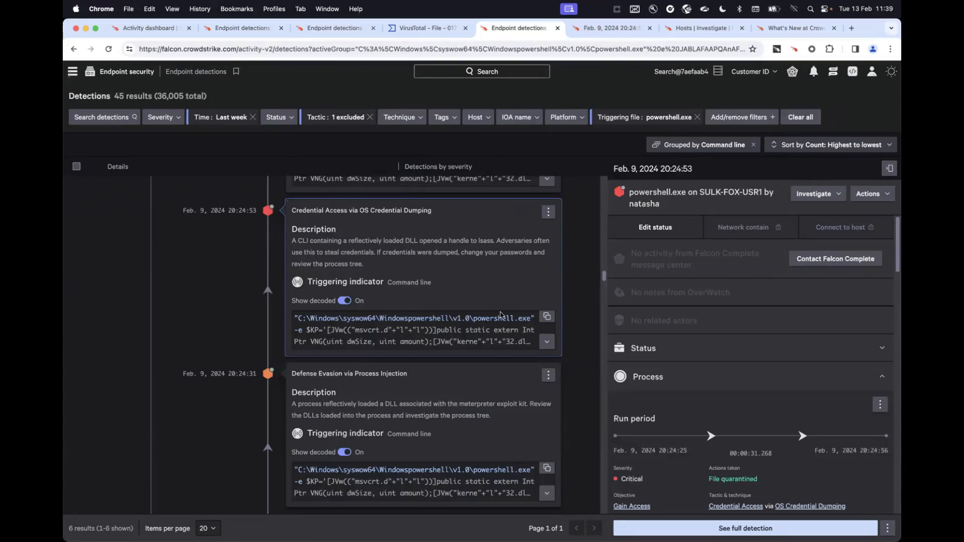
{"action": "scroll", "coordinate": [501, 315], "scroll_direction": "down", "scroll_amount": 7}
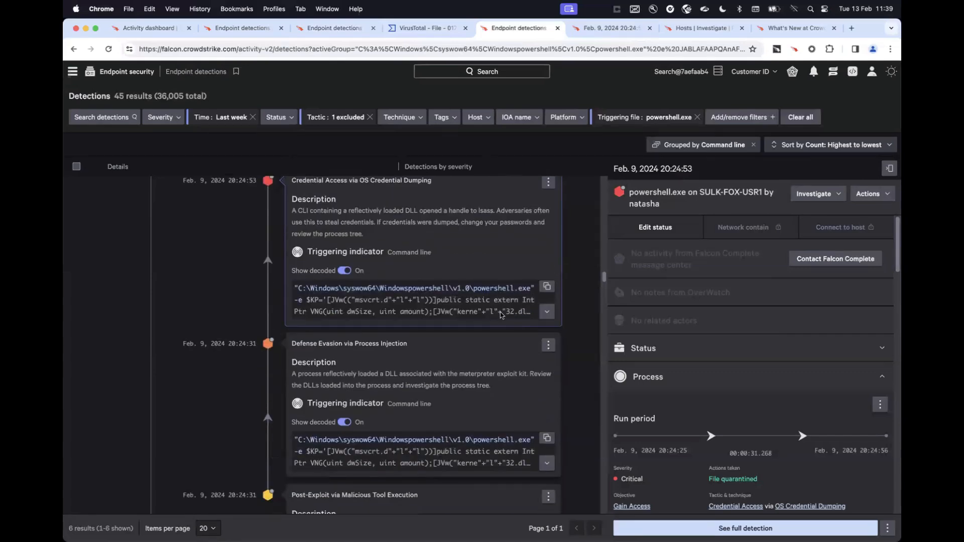
{"action": "scroll", "coordinate": [501, 315], "scroll_direction": "down", "scroll_amount": 10}
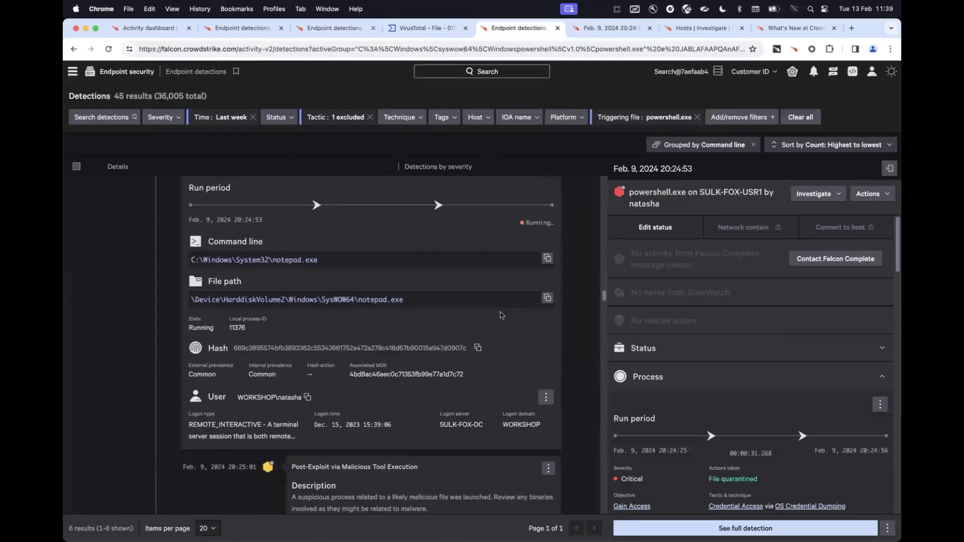
{"action": "scroll", "coordinate": [500, 315], "scroll_direction": "down", "scroll_amount": 10}
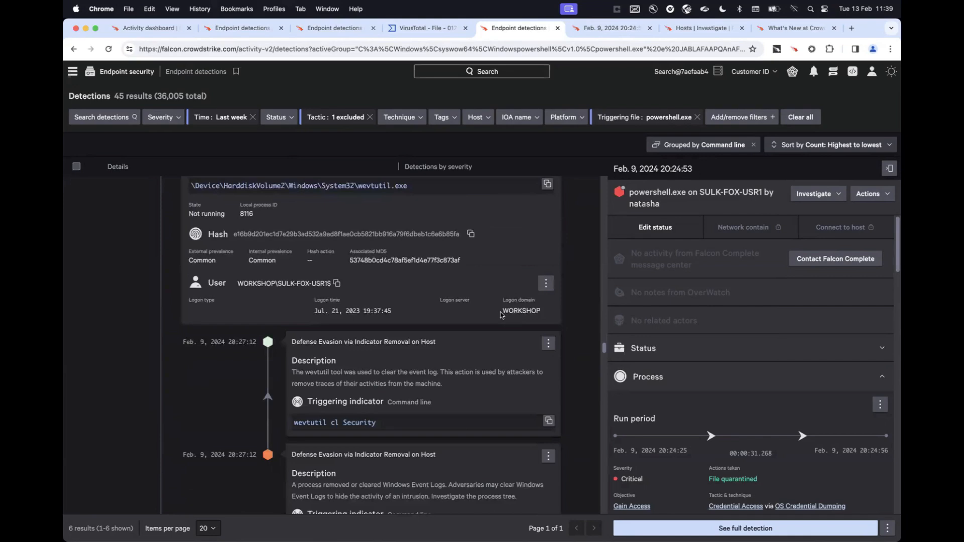
{"action": "scroll", "coordinate": [501, 315], "scroll_direction": "down", "scroll_amount": 10}
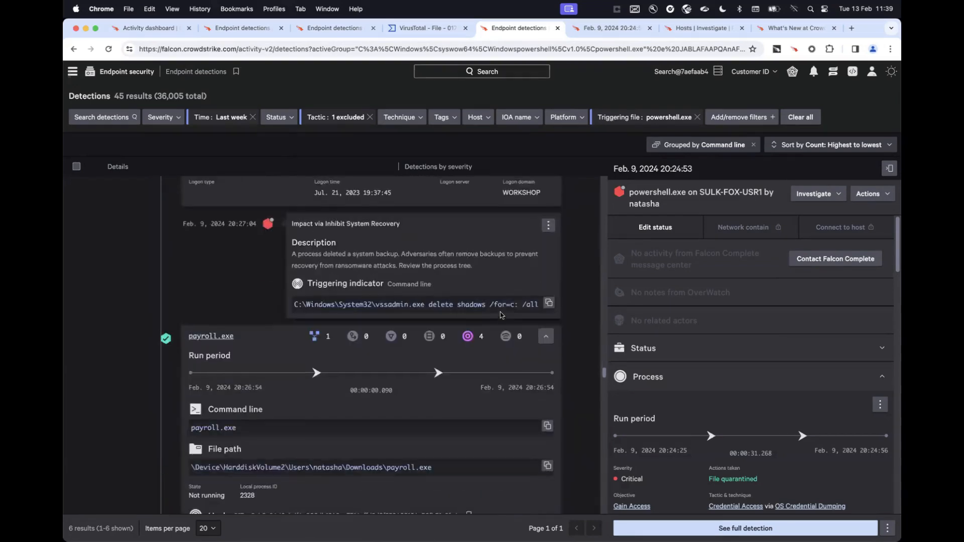
{"action": "scroll", "coordinate": [501, 315], "scroll_direction": "up", "scroll_amount": 15}
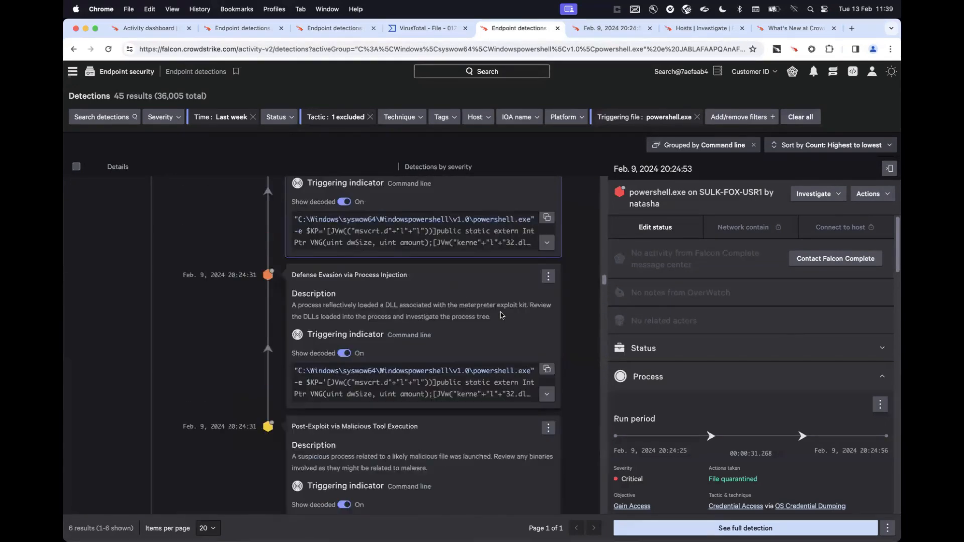
{"action": "scroll", "coordinate": [500, 316], "scroll_direction": "up", "scroll_amount": 15}
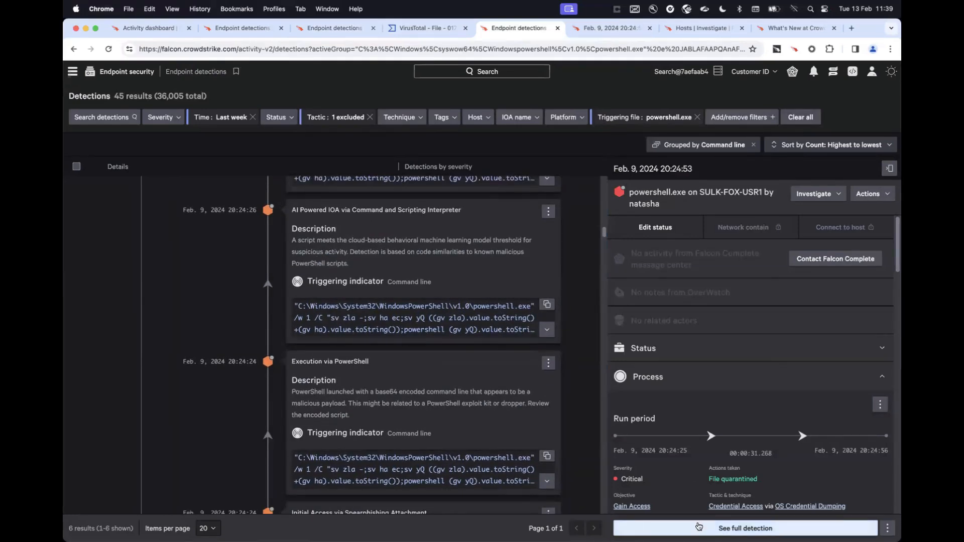
Switch to the critical powershell.exe detection's process tree and trace the process chain from smss.exe through OUTLOOK.EXE and WINWORD.EXE to powershell.exe.
{"action": "left_click", "coordinate": [592, 29]}
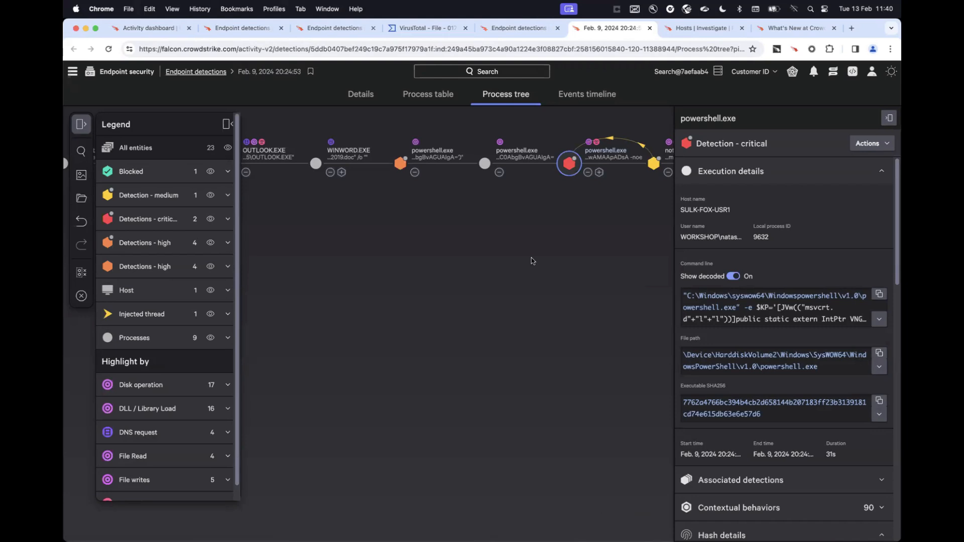
{"action": "left_click_drag", "start_coordinate": [570, 261], "coordinate": [610, 353]}
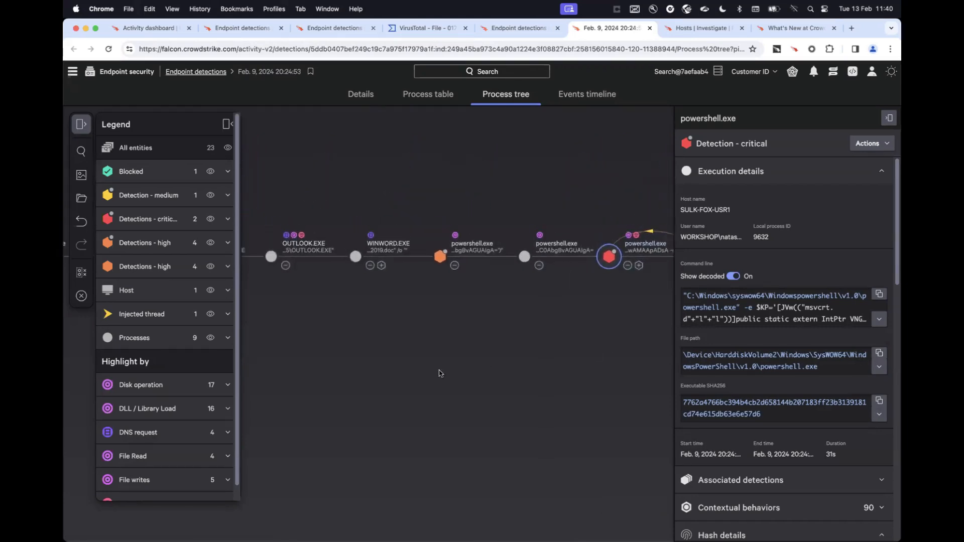
{"action": "left_click_drag", "start_coordinate": [440, 373], "coordinate": [628, 392]}
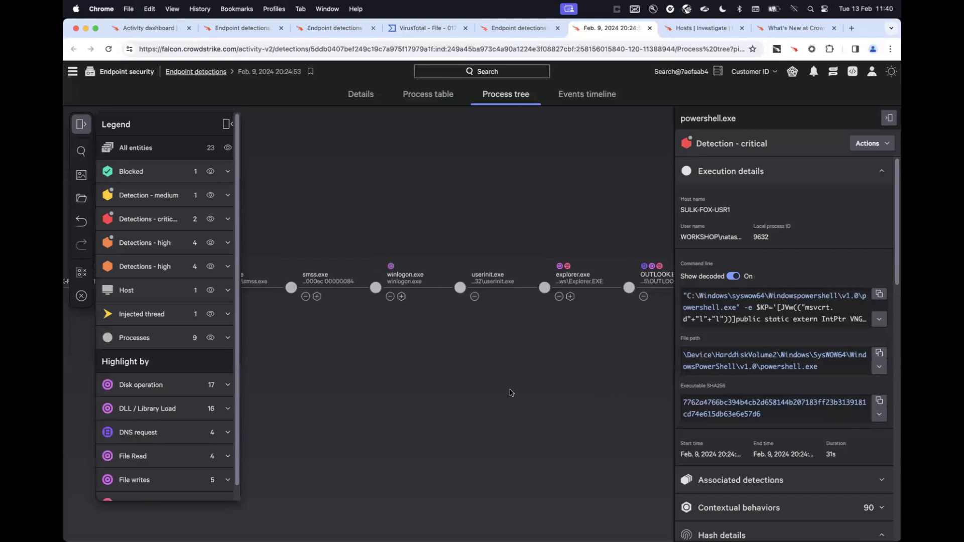
{"action": "mouse_move", "coordinate": [476, 394]}
{"action": "left_mouse_down"}
{"action": "mouse_move", "coordinate": [634, 391]}
{"action": "mouse_move", "coordinate": [471, 406]}
{"action": "mouse_move", "coordinate": [366, 400]}
{"action": "left_mouse_up"}
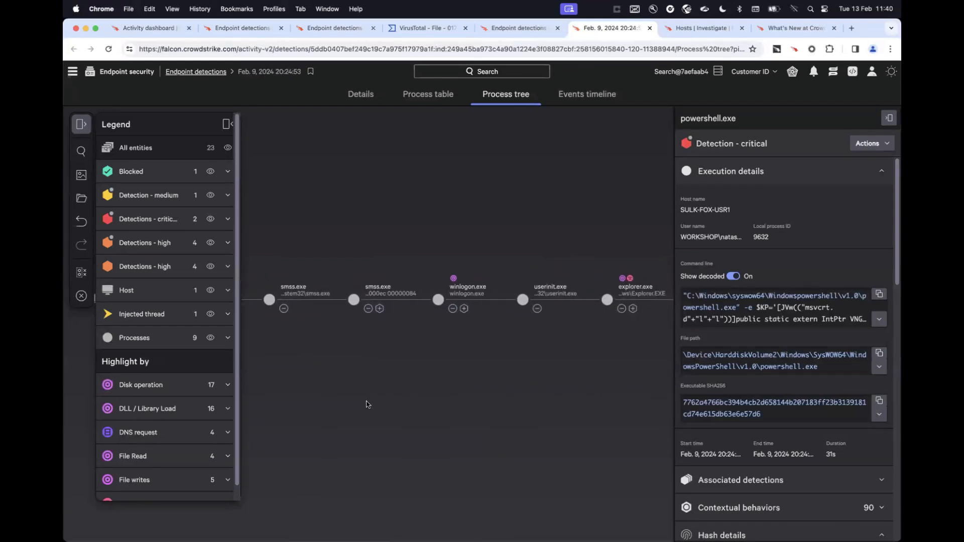
{"action": "mouse_move", "coordinate": [566, 390]}
{"action": "left_mouse_down"}
{"action": "mouse_move", "coordinate": [504, 387]}
{"action": "mouse_move", "coordinate": [447, 368]}
{"action": "left_mouse_up"}
{"action": "left_click_drag", "start_coordinate": [595, 395], "coordinate": [499, 422]}
{"action": "left_click_drag", "start_coordinate": [559, 360], "coordinate": [477, 359]}
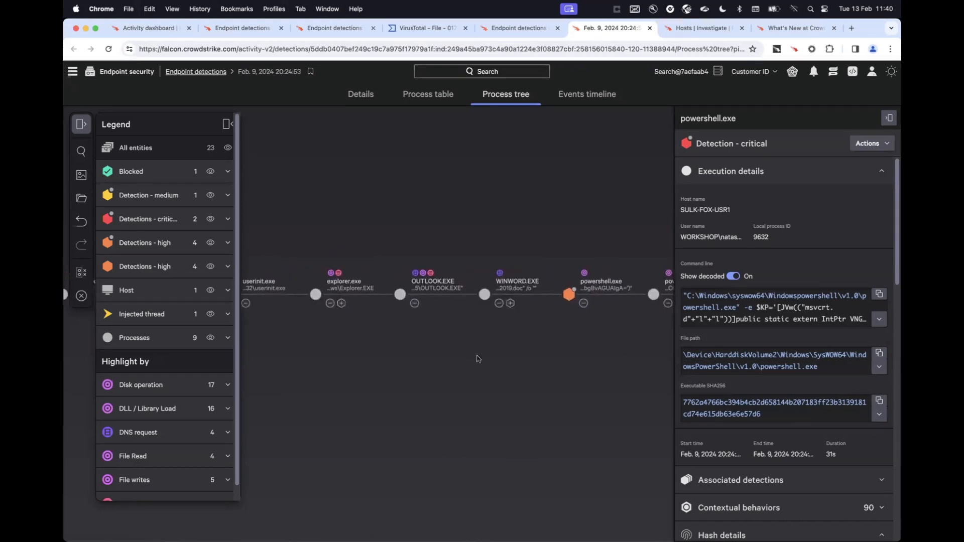
{"action": "left_click_drag", "start_coordinate": [594, 396], "coordinate": [329, 389]}
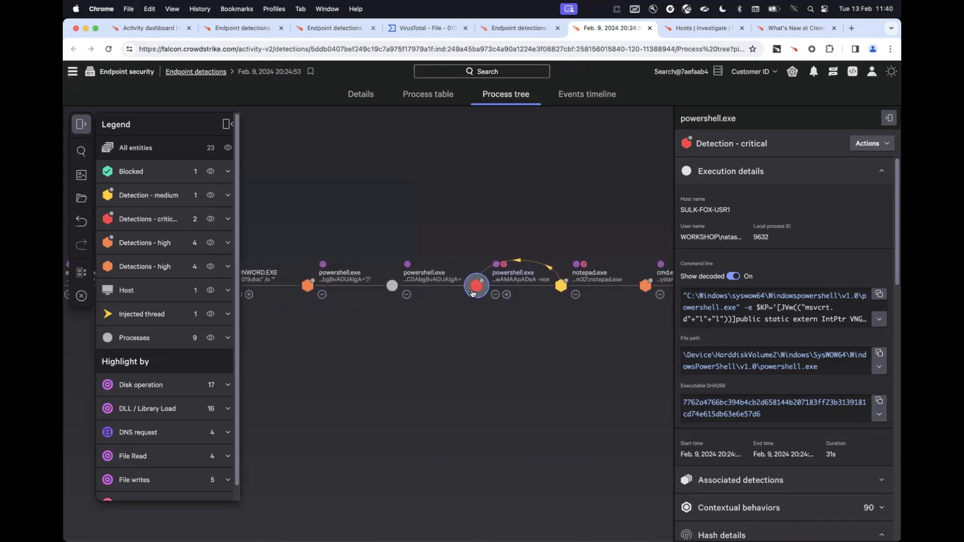
Examine the critical powershell.exe node, the notepad.exe injection, and the child processes of cmd.exe, including payroll.exe and vssadmin.exe.
{"action": "mouse_move", "coordinate": [477, 298]}
{"action": "left_click_drag", "start_coordinate": [542, 383], "coordinate": [410, 412]}
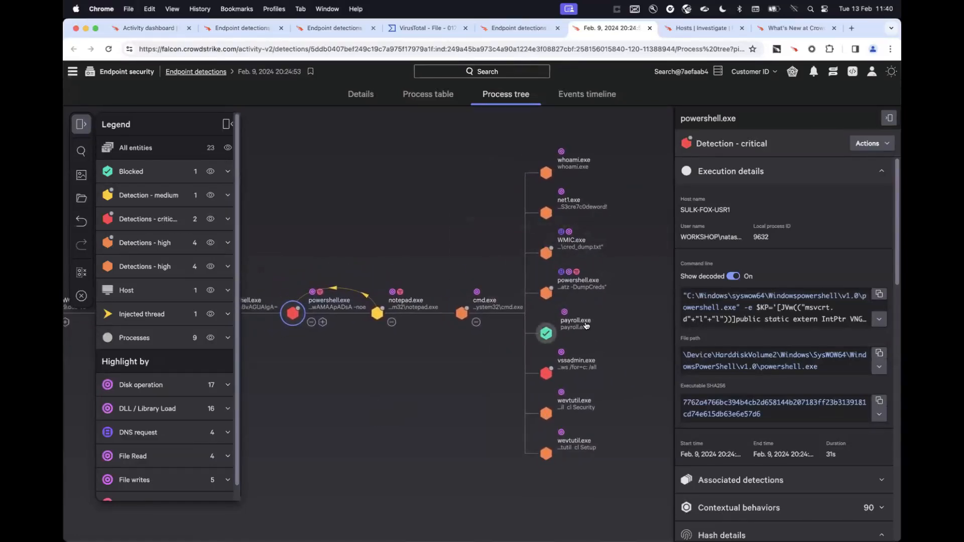
{"action": "mouse_move", "coordinate": [581, 325]}
{"action": "mouse_move", "coordinate": [552, 373]}
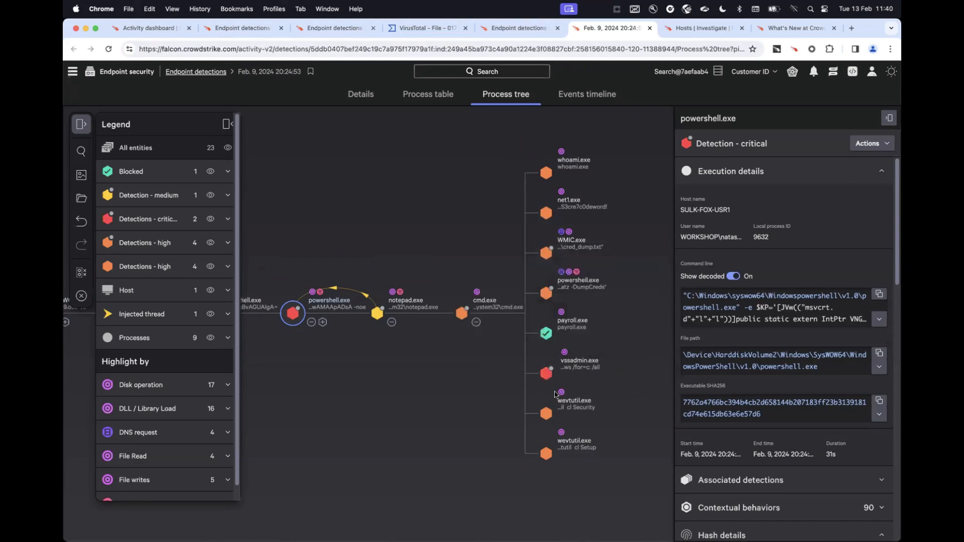
{"action": "left_click_drag", "start_coordinate": [436, 416], "coordinate": [406, 423]}
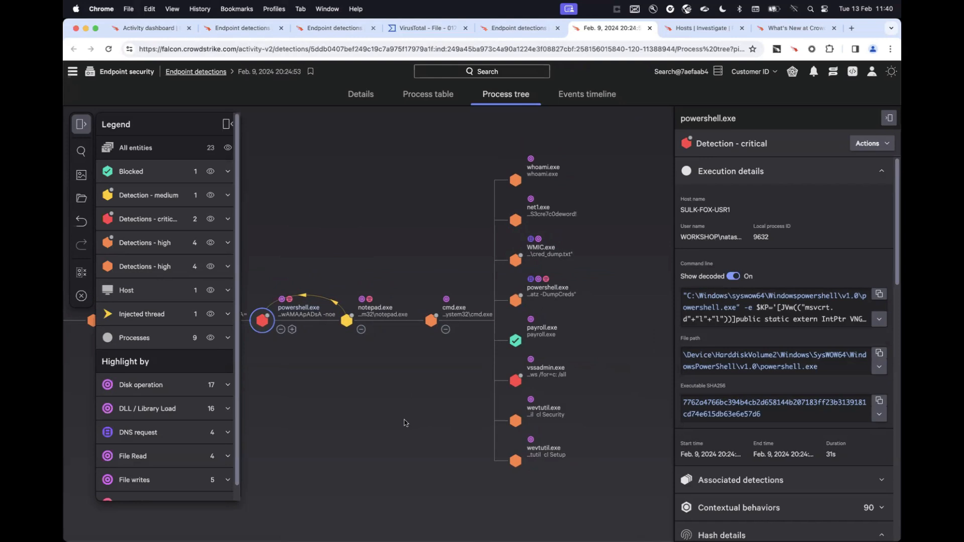
{"action": "left_click_drag", "start_coordinate": [405, 422], "coordinate": [425, 421]}
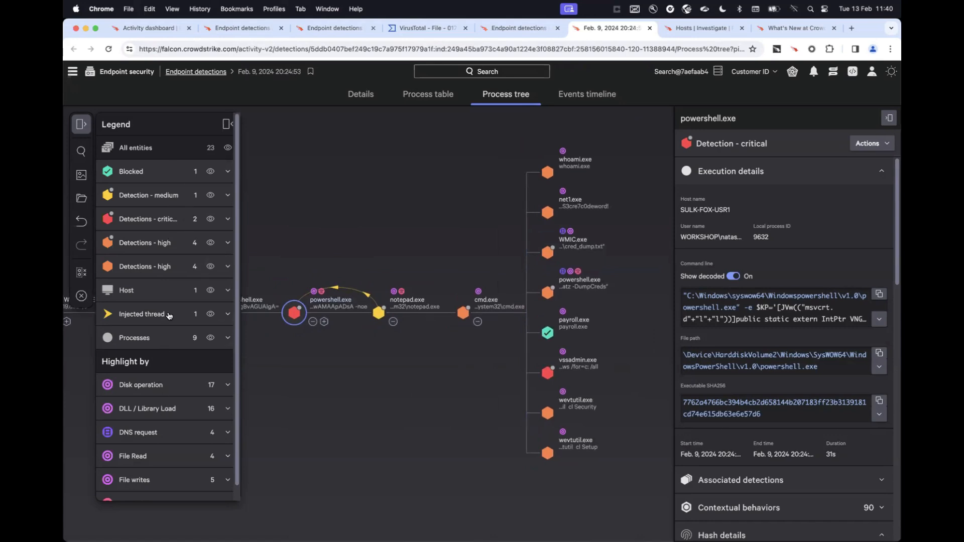
Highlight the critical detections and network operations in the process tree, and check which processes the injected thread connects.
{"action": "left_click", "coordinate": [159, 221]}
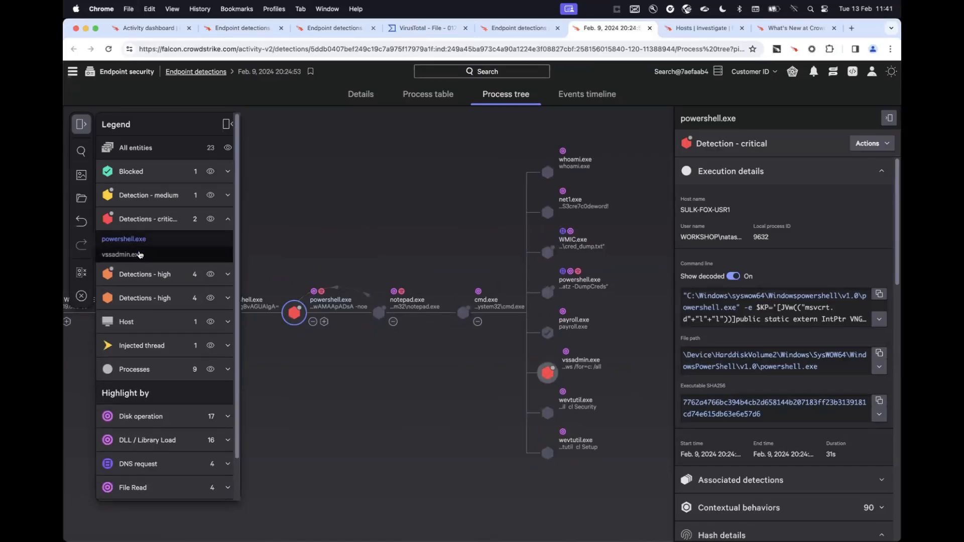
{"action": "left_click", "coordinate": [151, 351]}
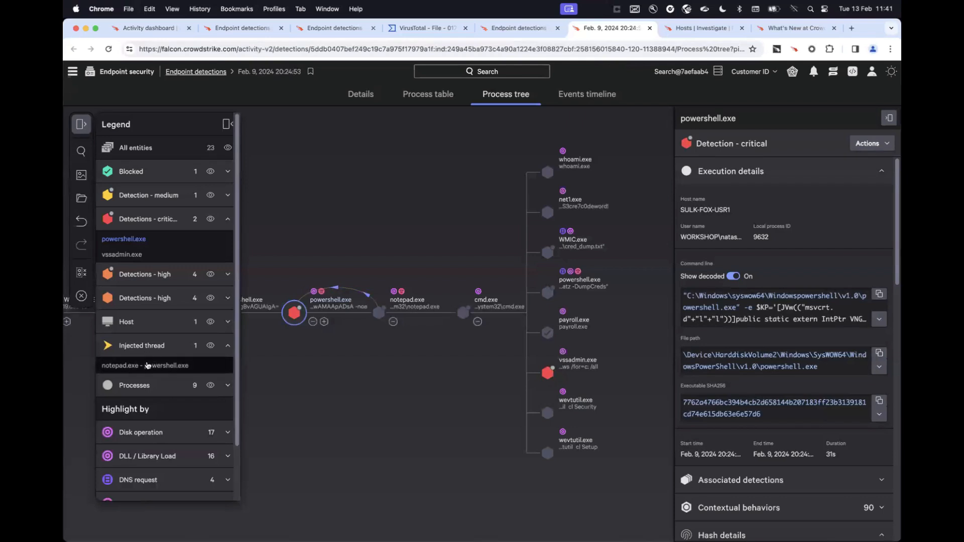
{"action": "left_click", "coordinate": [157, 347]}
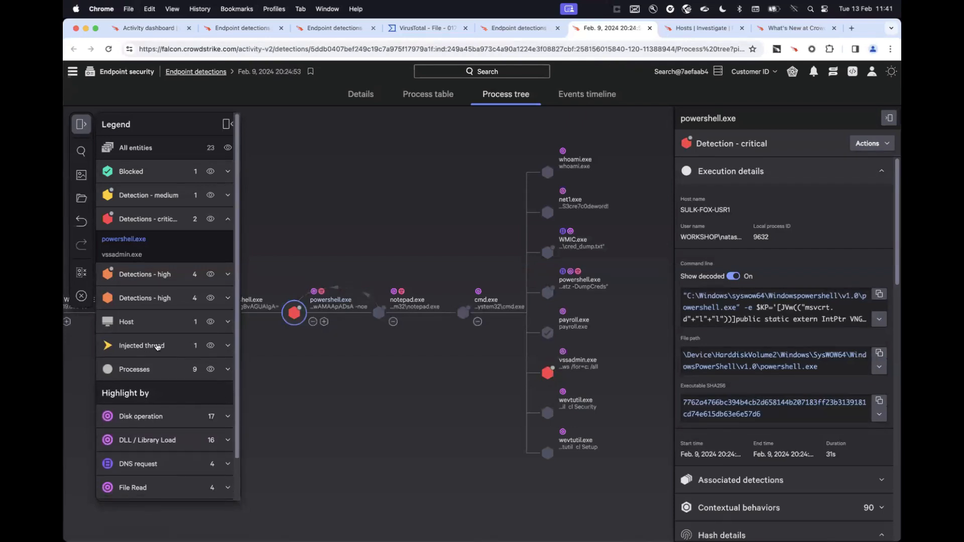
{"action": "scroll", "coordinate": [166, 361], "scroll_direction": "down", "scroll_amount": 3}
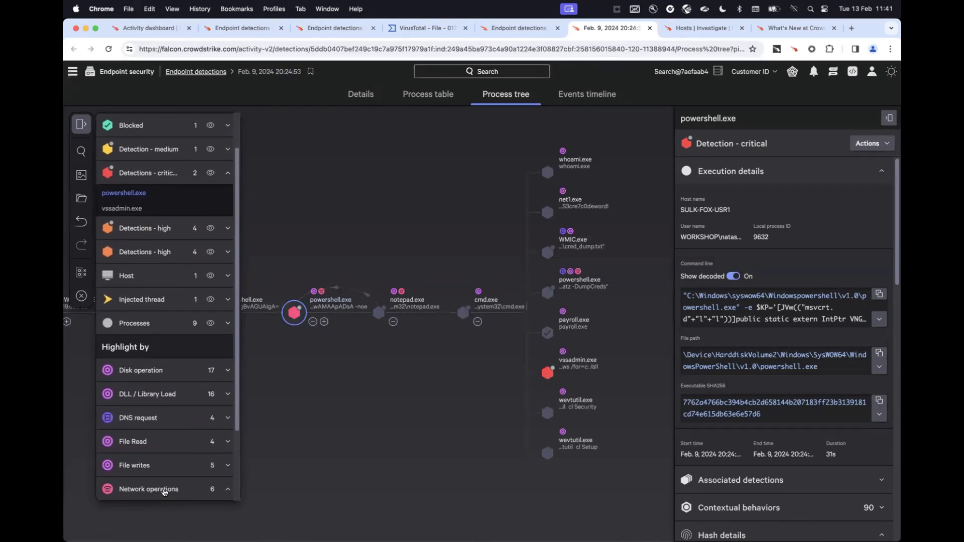
{"action": "left_click", "coordinate": [164, 492]}
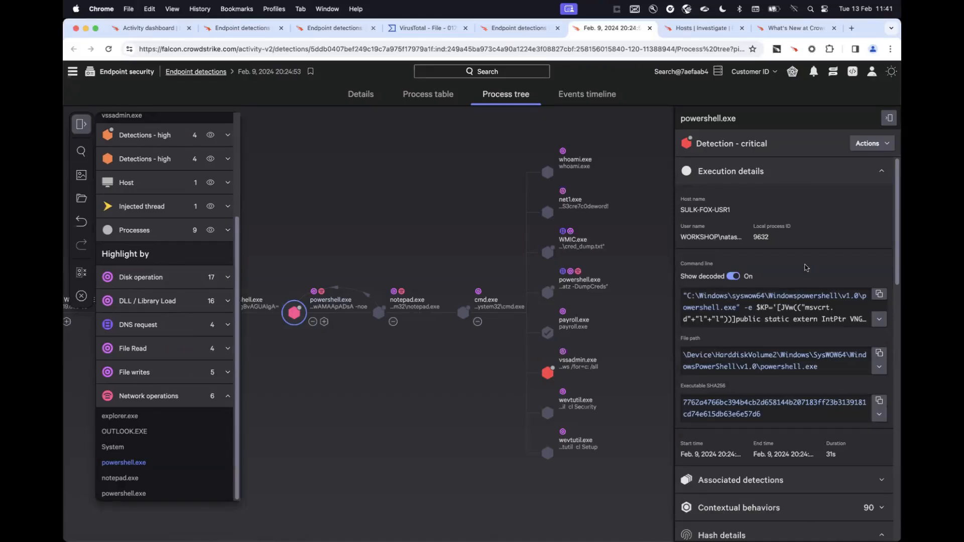
Review the hash, host and network operation details of the critical powershell.exe process.
{"action": "scroll", "coordinate": [805, 268], "scroll_direction": "down", "scroll_amount": 5}
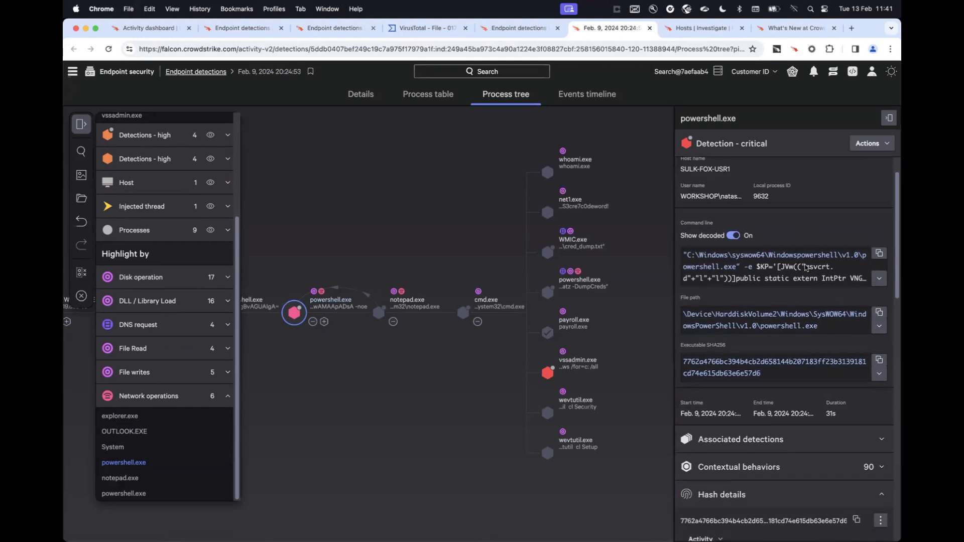
{"action": "scroll", "coordinate": [806, 267], "scroll_direction": "down", "scroll_amount": 2}
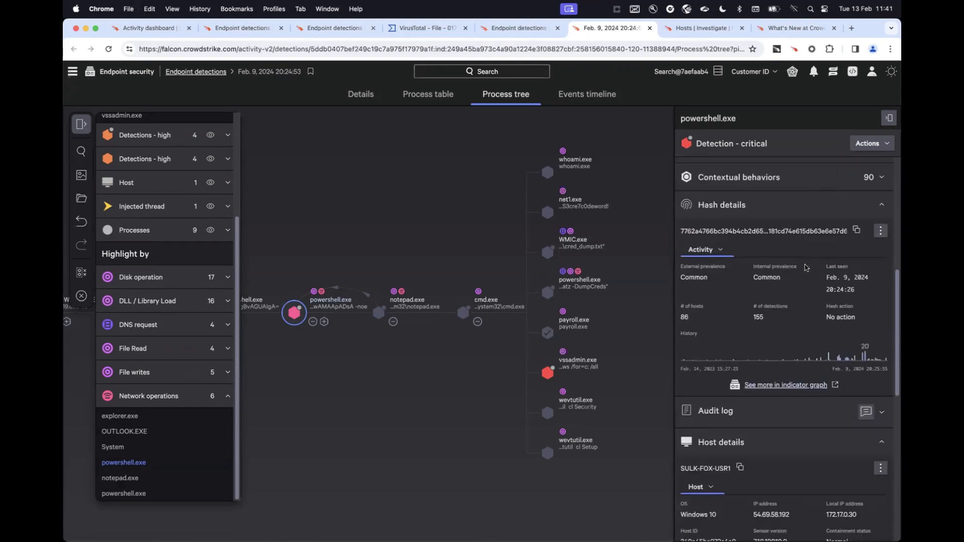
{"action": "scroll", "coordinate": [806, 268], "scroll_direction": "down", "scroll_amount": 3}
{"action": "scroll", "coordinate": [789, 376], "scroll_direction": "down", "scroll_amount": 3}
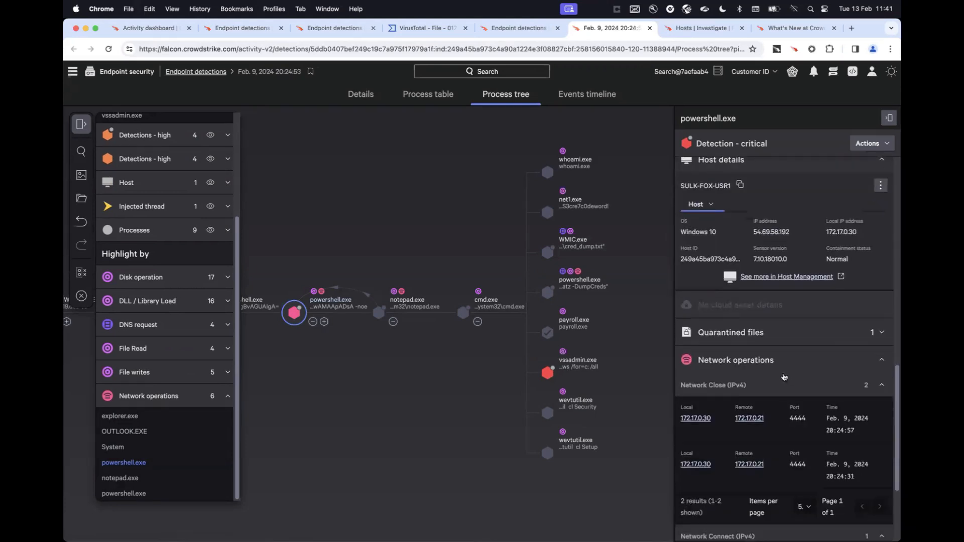
{"action": "scroll", "coordinate": [783, 376], "scroll_direction": "down", "scroll_amount": 3}
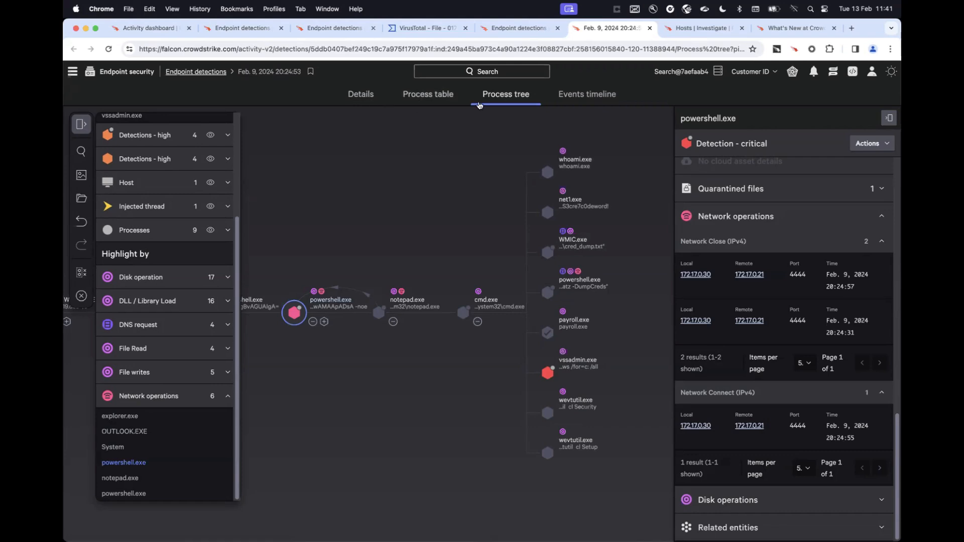
View the critical powershell.exe detection as a process table, and review its details page with the grouped detections, process and hash information.
{"action": "left_click", "coordinate": [440, 102]}
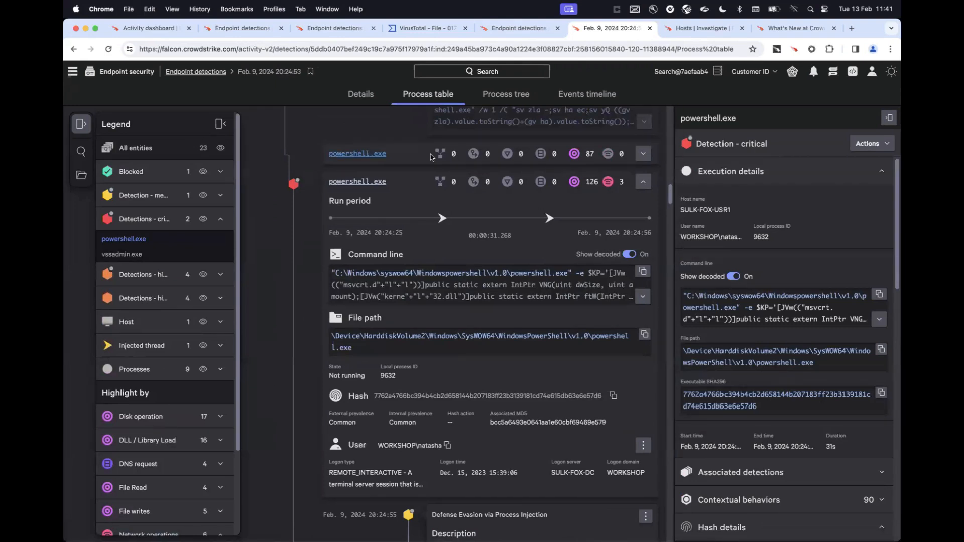
{"action": "left_click", "coordinate": [364, 102]}
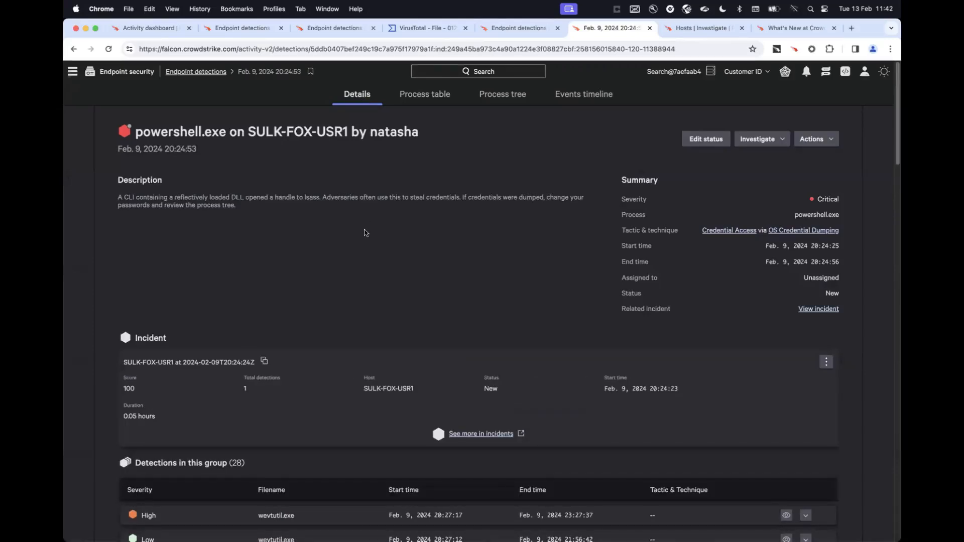
{"action": "scroll", "coordinate": [366, 233], "scroll_direction": "down", "scroll_amount": 5}
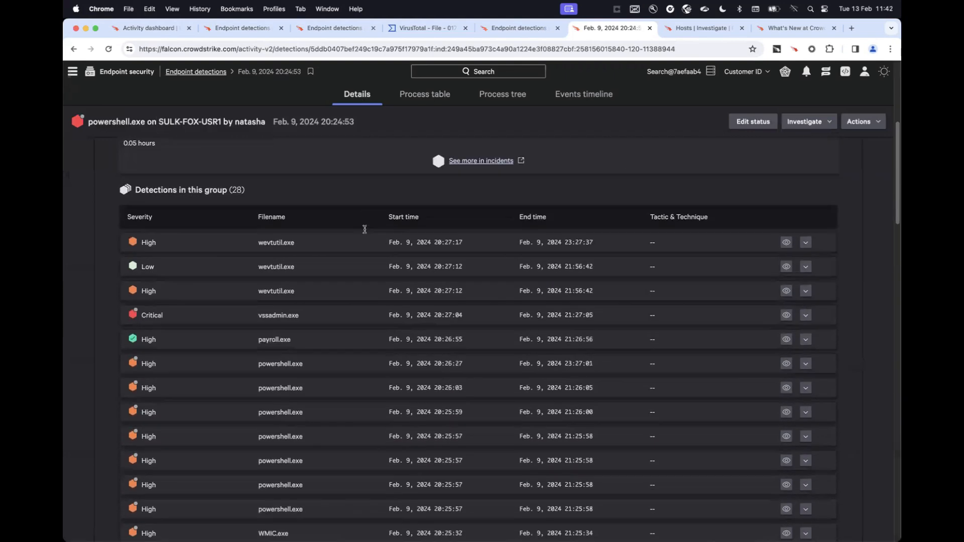
{"action": "scroll", "coordinate": [365, 229], "scroll_direction": "down", "scroll_amount": 5}
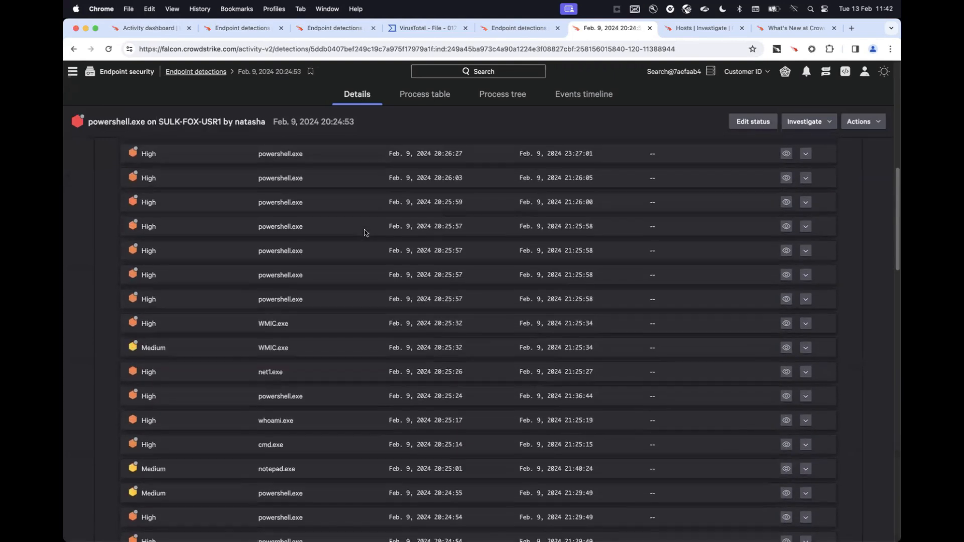
{"action": "scroll", "coordinate": [365, 233], "scroll_direction": "down", "scroll_amount": 10}
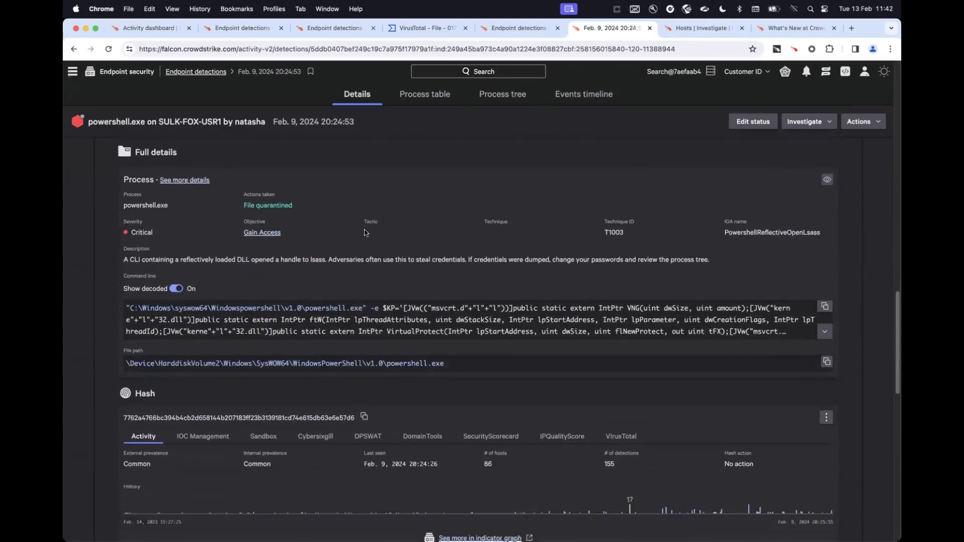
Review the user information, process actions and status log in the powershell.exe detection's details.
{"action": "scroll", "coordinate": [365, 233], "scroll_direction": "down", "scroll_amount": 15}
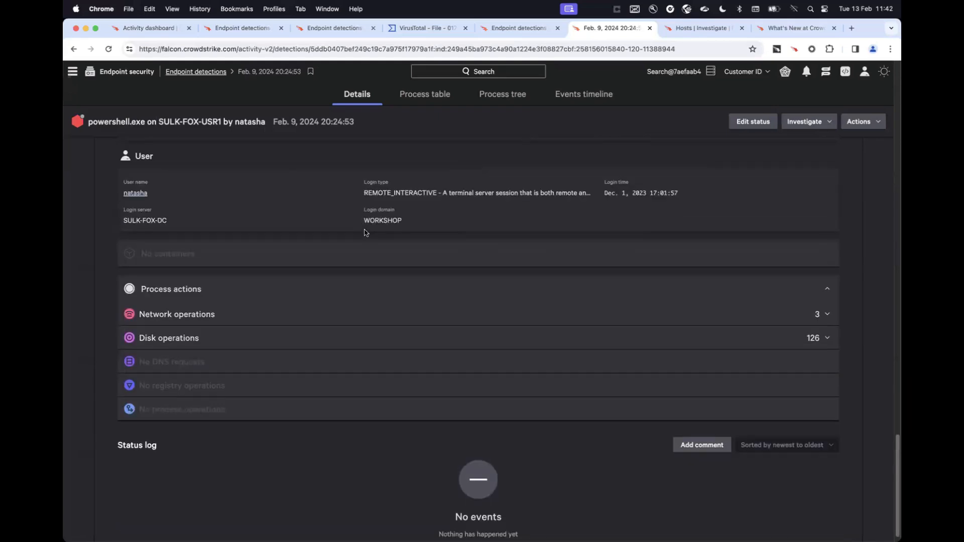
{"action": "scroll", "coordinate": [365, 232], "scroll_direction": "down", "scroll_amount": 1}
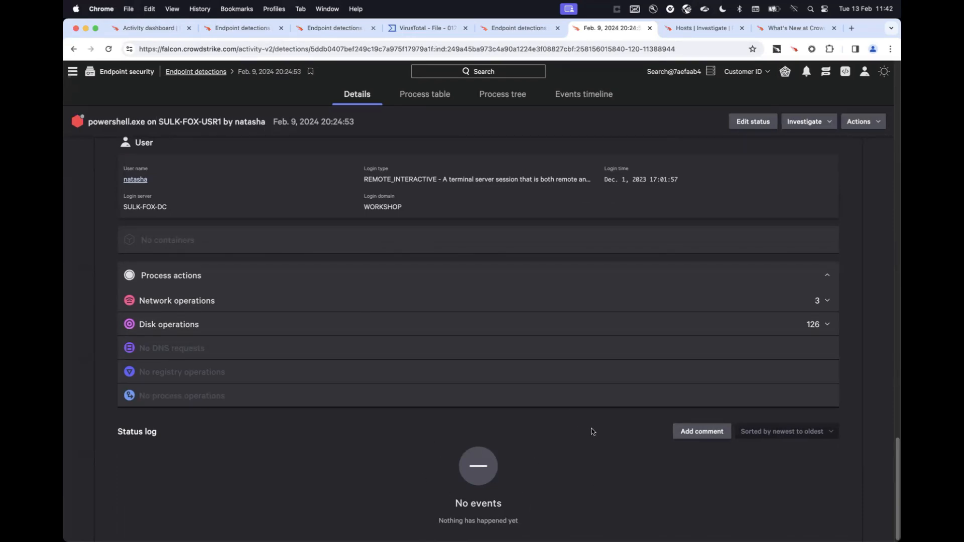
{"action": "scroll", "coordinate": [591, 432], "scroll_direction": "up", "scroll_amount": 20}
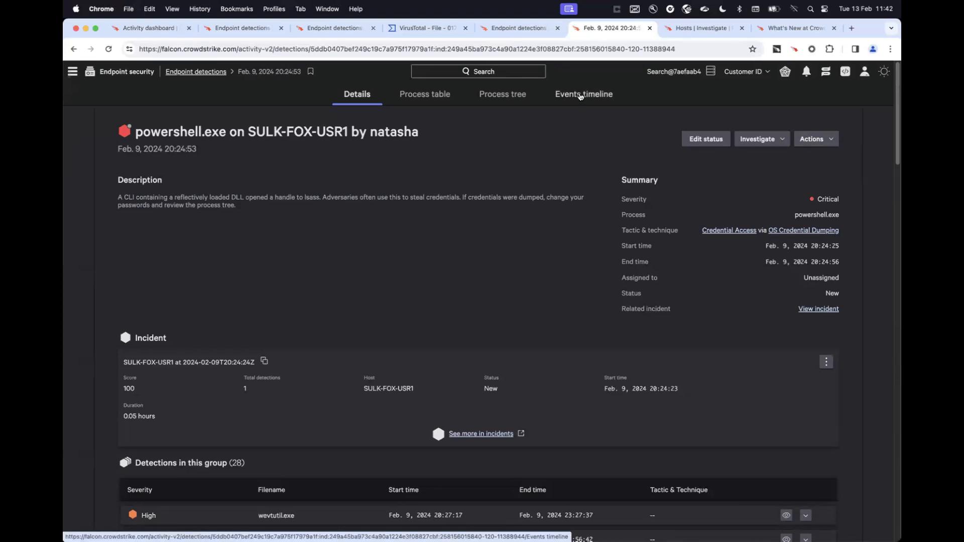
Show the detection's events timeline at full width, with the process details and legend collapsed.
{"action": "left_click", "coordinate": [581, 95]}
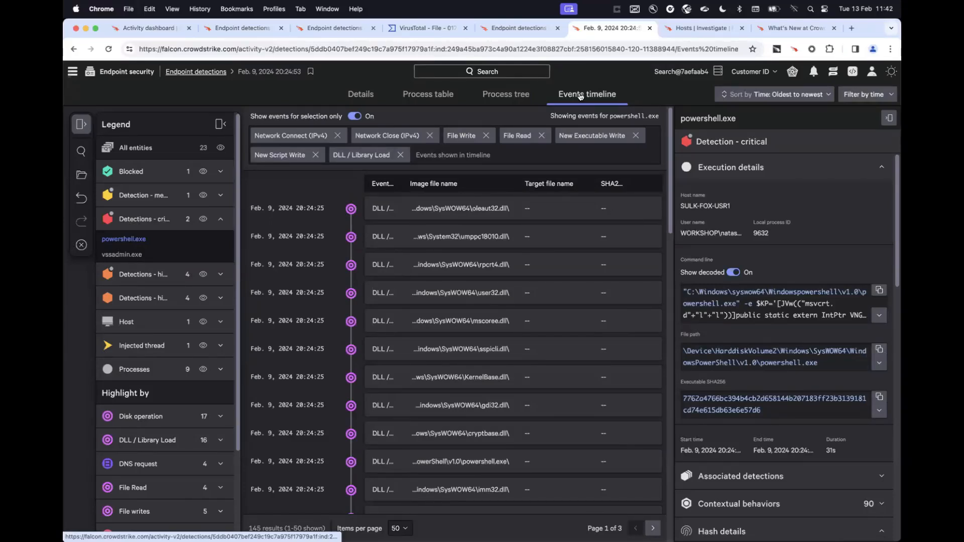
{"action": "left_click", "coordinate": [889, 119]}
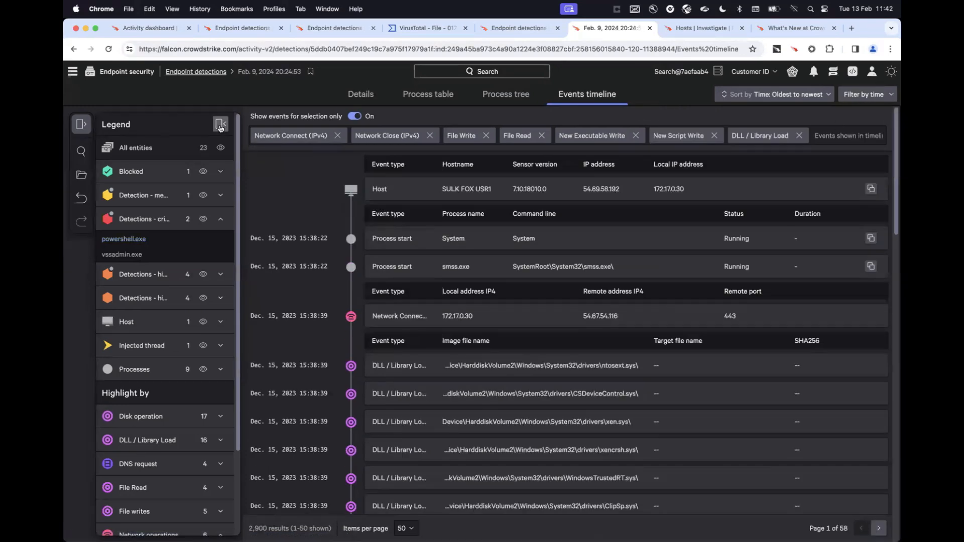
{"action": "left_click", "coordinate": [220, 123]}
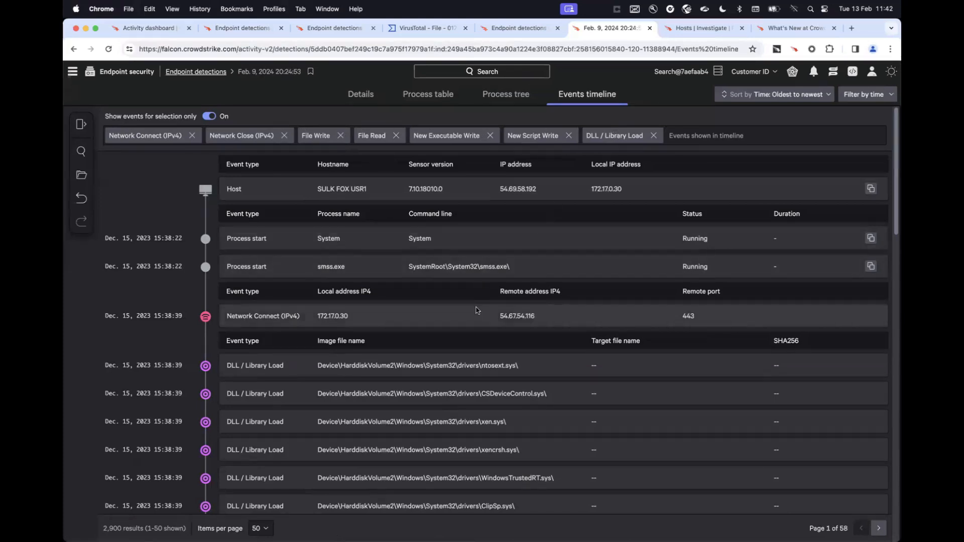
Examine the network connections, library loads and process starts on the first four pages of the events timeline.
{"action": "scroll", "coordinate": [476, 311], "scroll_direction": "down", "scroll_amount": 1}
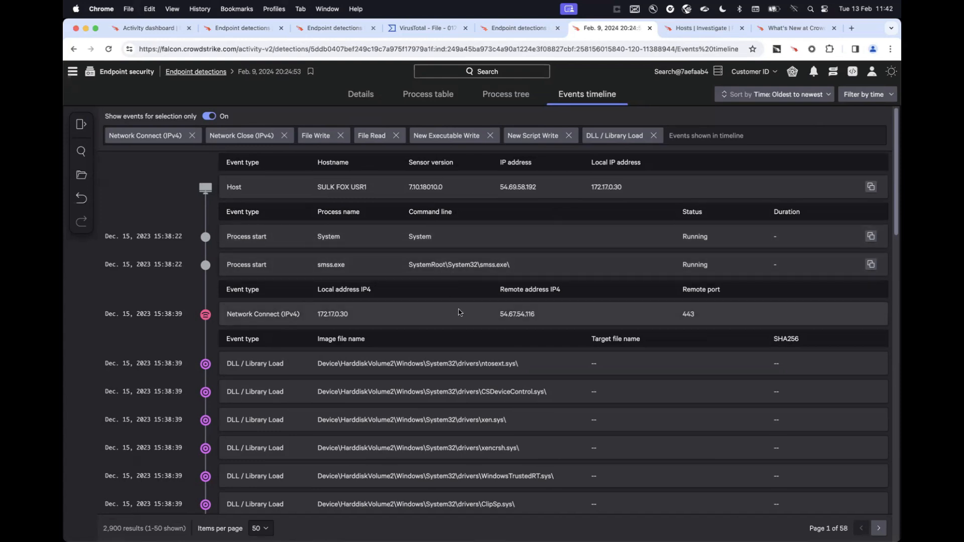
{"action": "scroll", "coordinate": [459, 324], "scroll_direction": "down", "scroll_amount": 10}
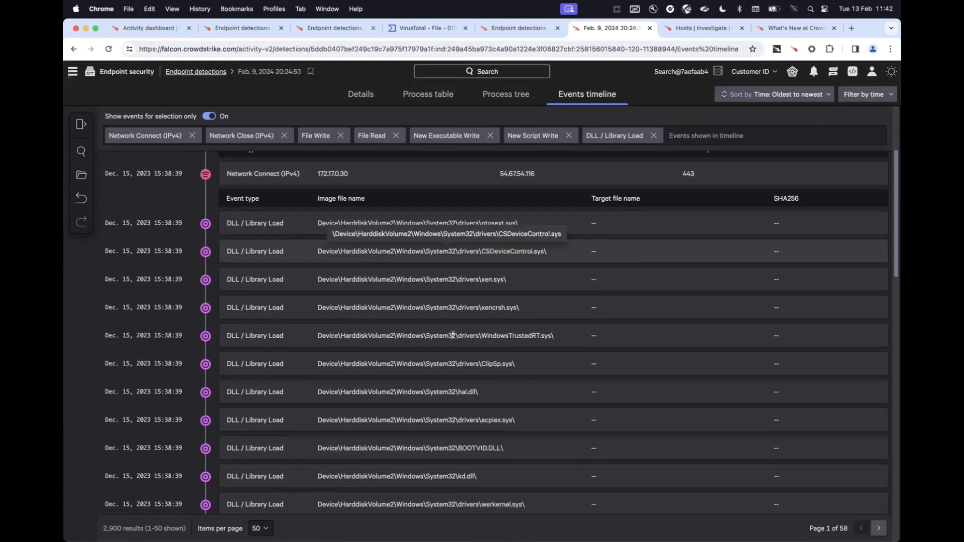
{"action": "scroll", "coordinate": [453, 339], "scroll_direction": "down", "scroll_amount": 15}
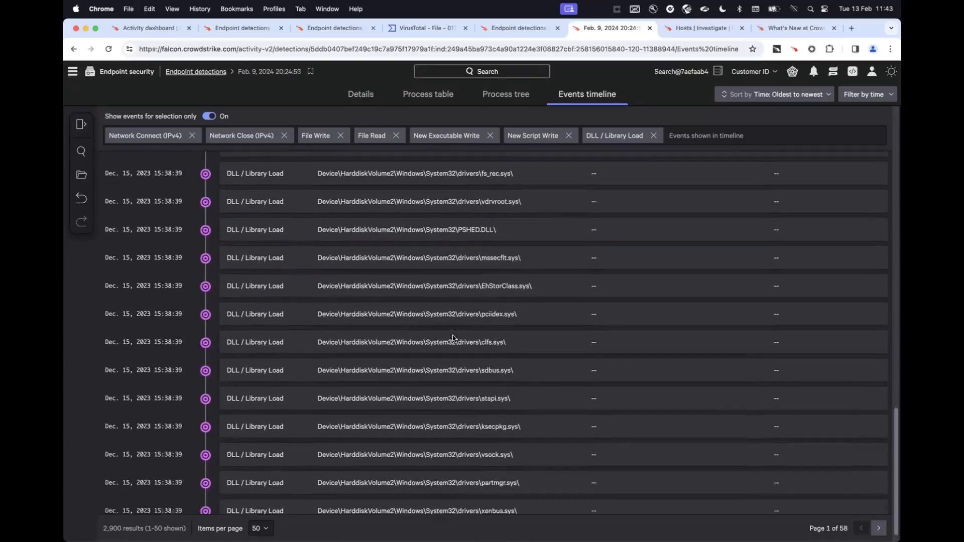
{"action": "left_click", "coordinate": [879, 528]}
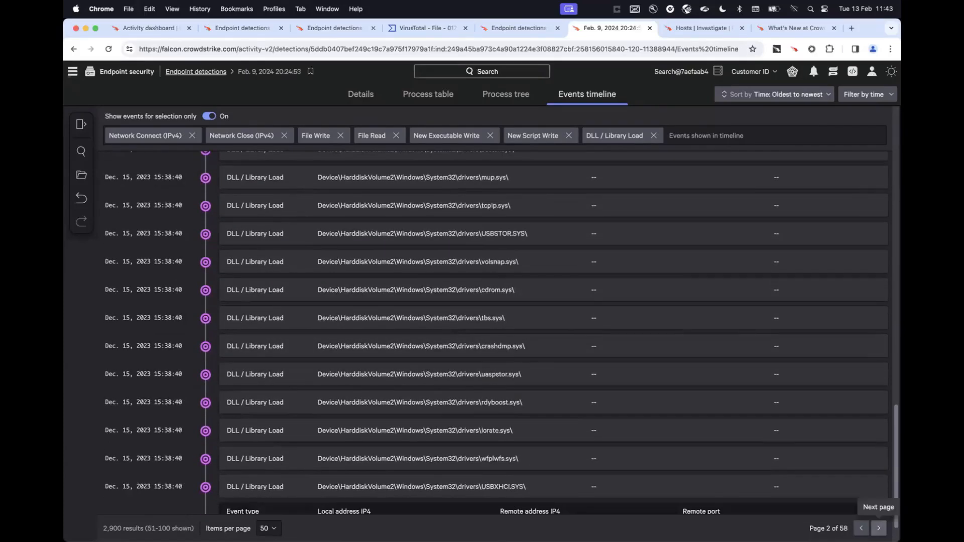
{"action": "scroll", "coordinate": [824, 426], "scroll_direction": "down", "scroll_amount": 1}
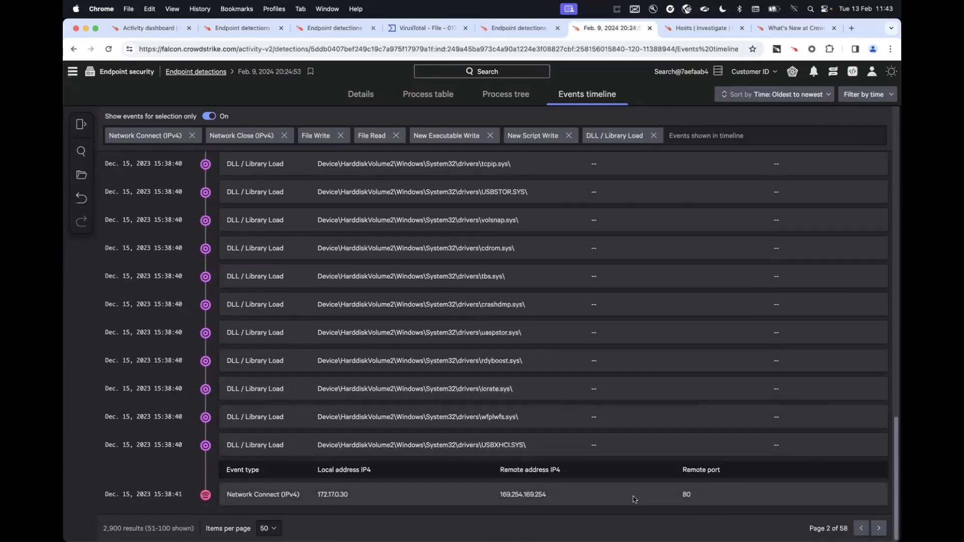
{"action": "left_click", "coordinate": [878, 528]}
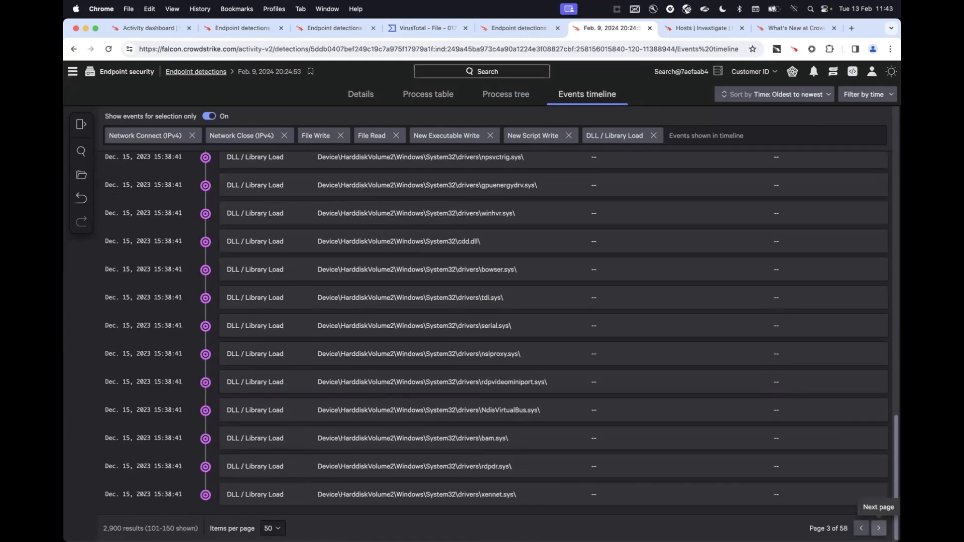
{"action": "left_click", "coordinate": [878, 528]}
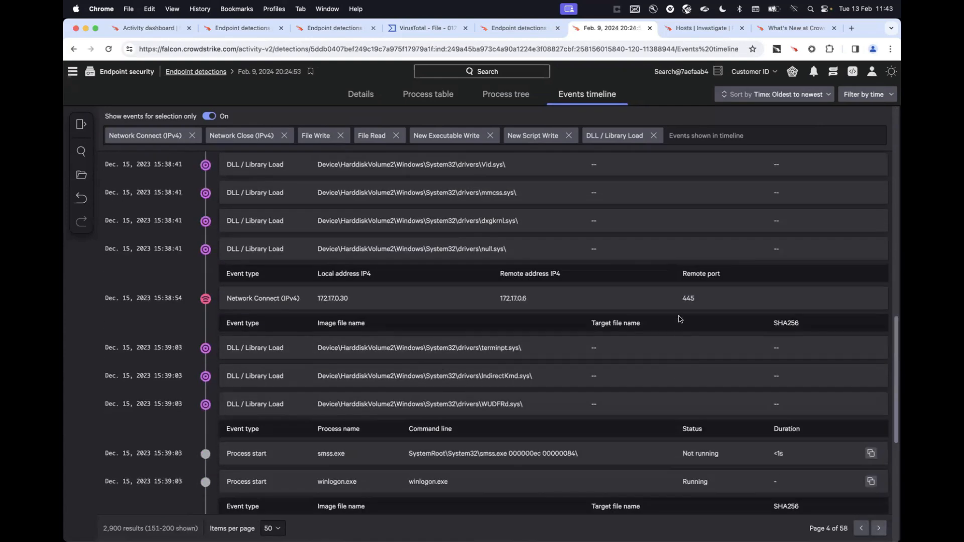
{"action": "scroll", "coordinate": [680, 314], "scroll_direction": "down", "scroll_amount": 10}
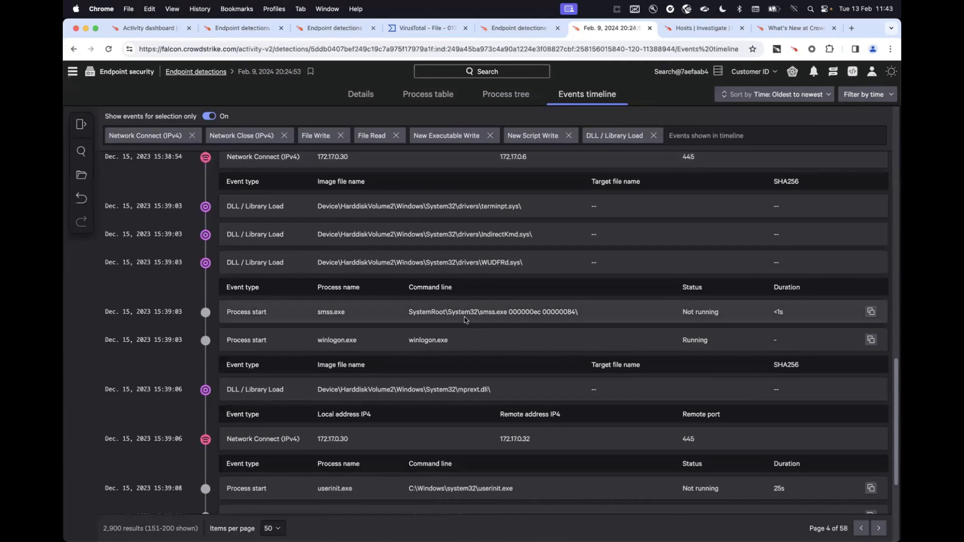
{"action": "scroll", "coordinate": [459, 346], "scroll_direction": "down", "scroll_amount": 4}
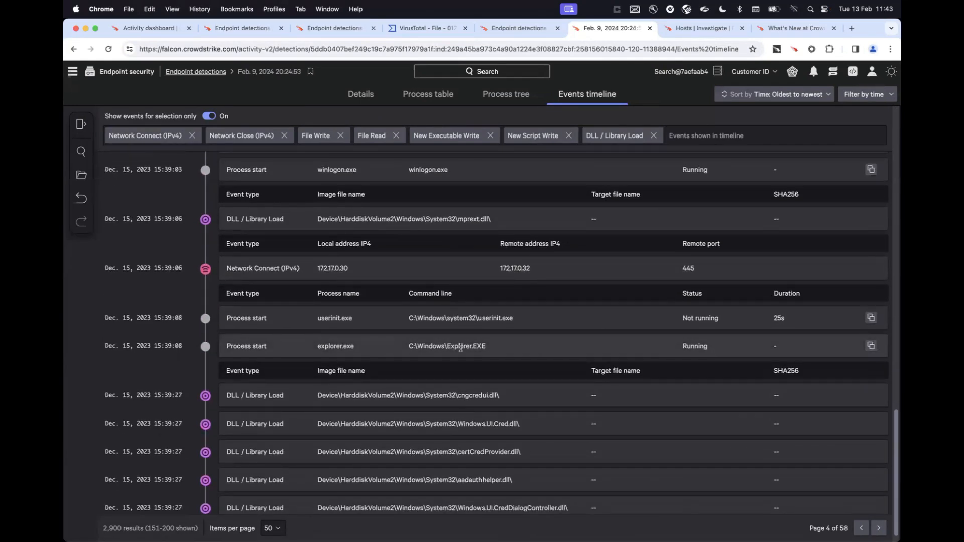
{"action": "scroll", "coordinate": [460, 347], "scroll_direction": "down", "scroll_amount": 1}
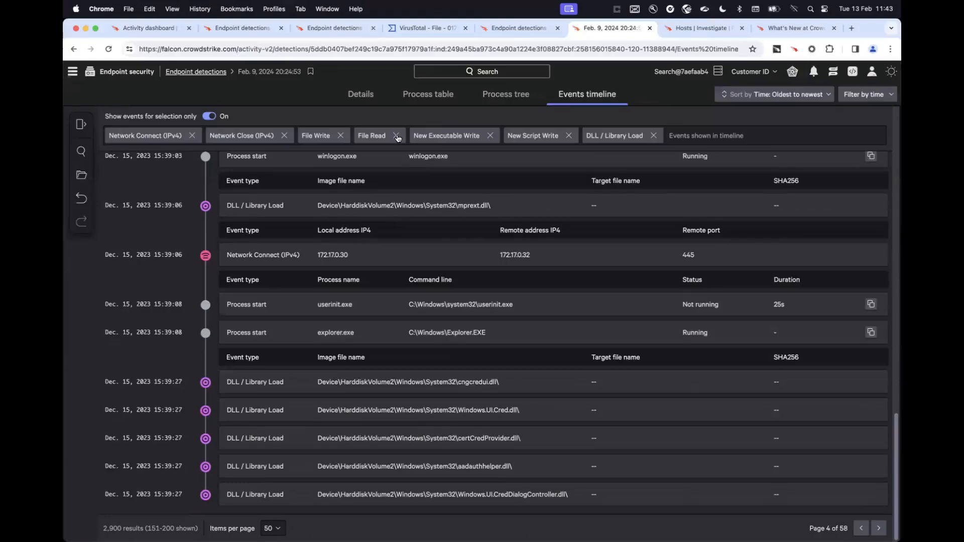
Limit the events timeline to File Write, New Executable Write and New Script Write, and return to its first page.
{"action": "left_click", "coordinate": [396, 136]}
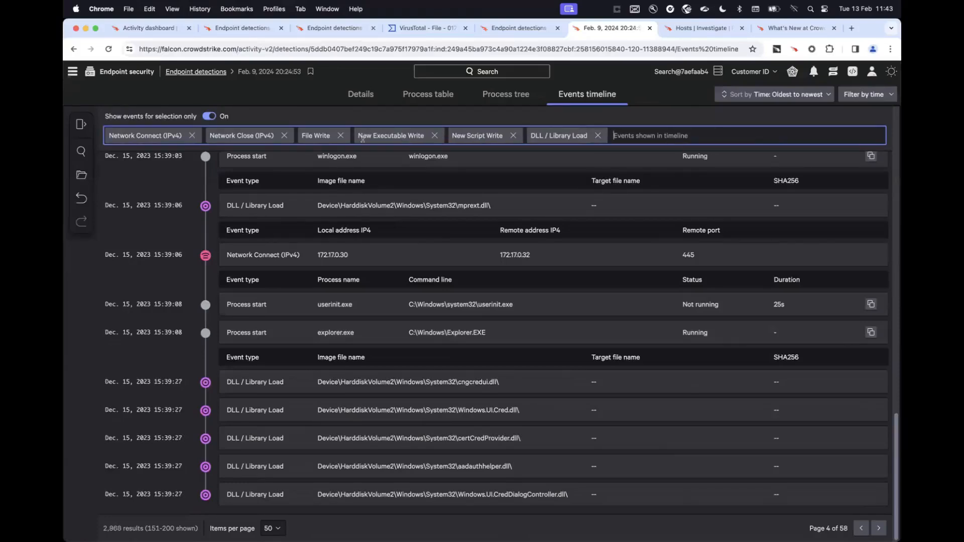
{"action": "left_click", "coordinate": [284, 135]}
{"action": "left_click", "coordinate": [191, 136]}
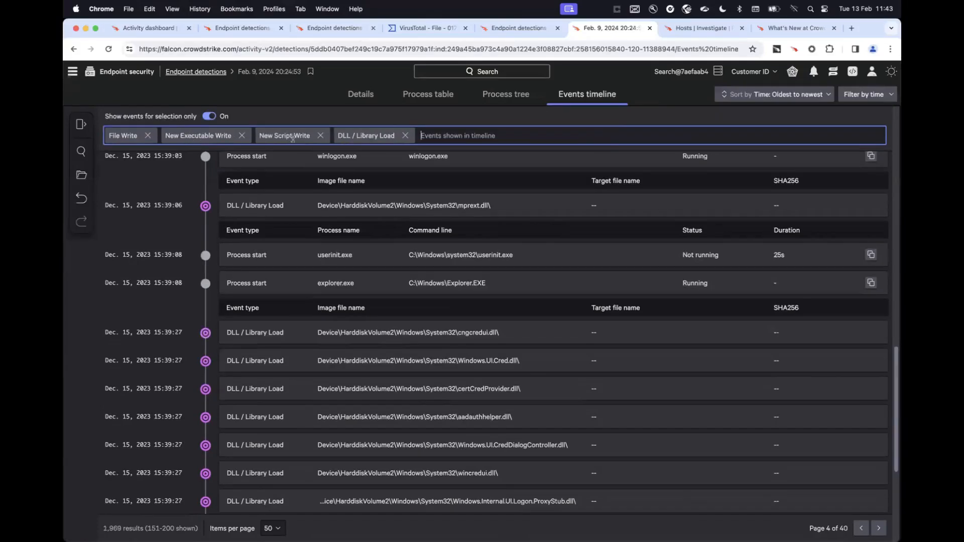
{"action": "left_click", "coordinate": [405, 136]}
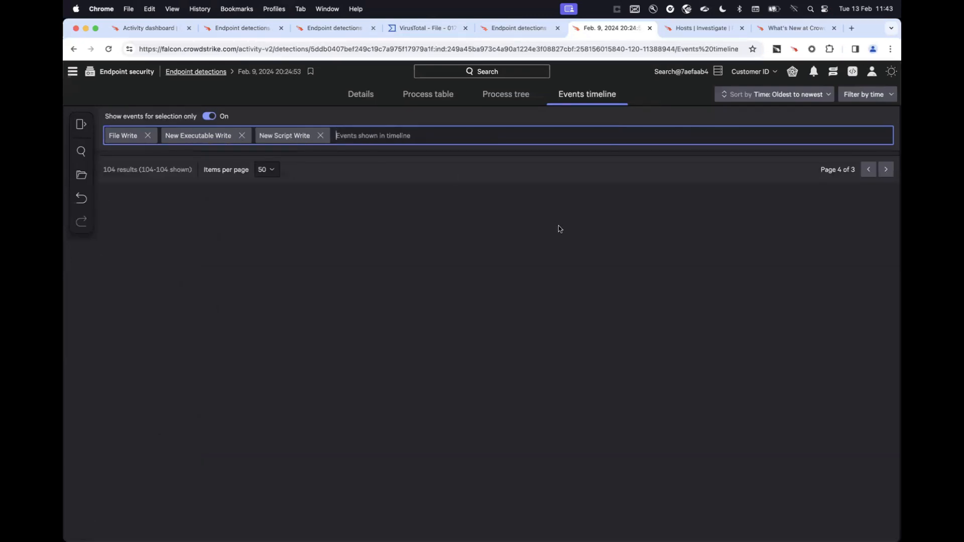
{"action": "left_click", "coordinate": [868, 169]}
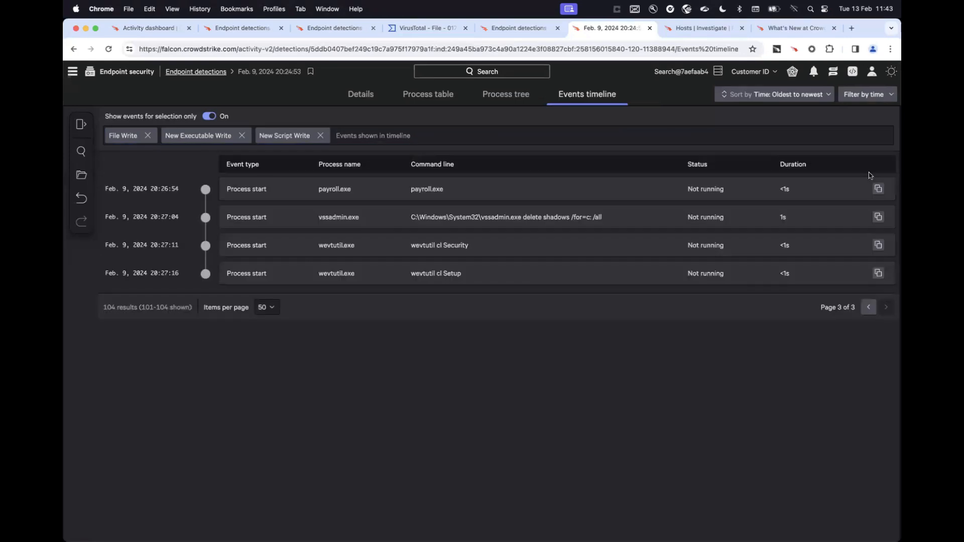
{"action": "left_click", "coordinate": [867, 309]}
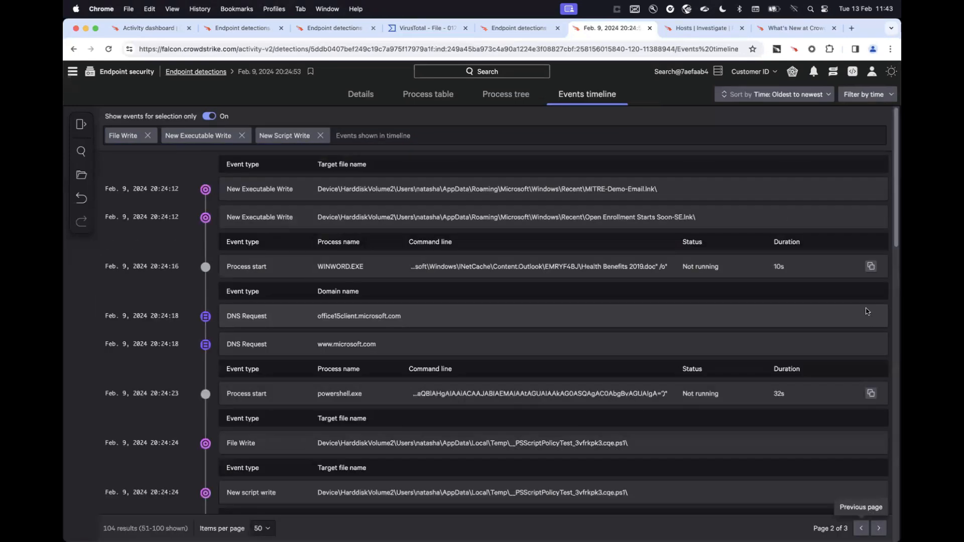
{"action": "left_click", "coordinate": [861, 528]}
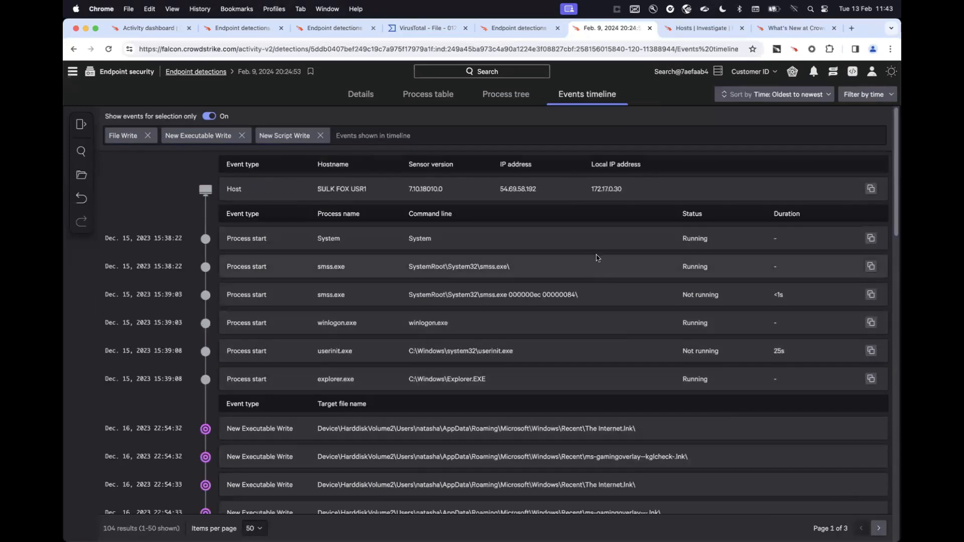
Examine the filtered file, executable and script writes alongside the Outlook, Word and PowerShell process starts on the first two timeline pages.
{"action": "scroll", "coordinate": [512, 340], "scroll_direction": "down", "scroll_amount": 3}
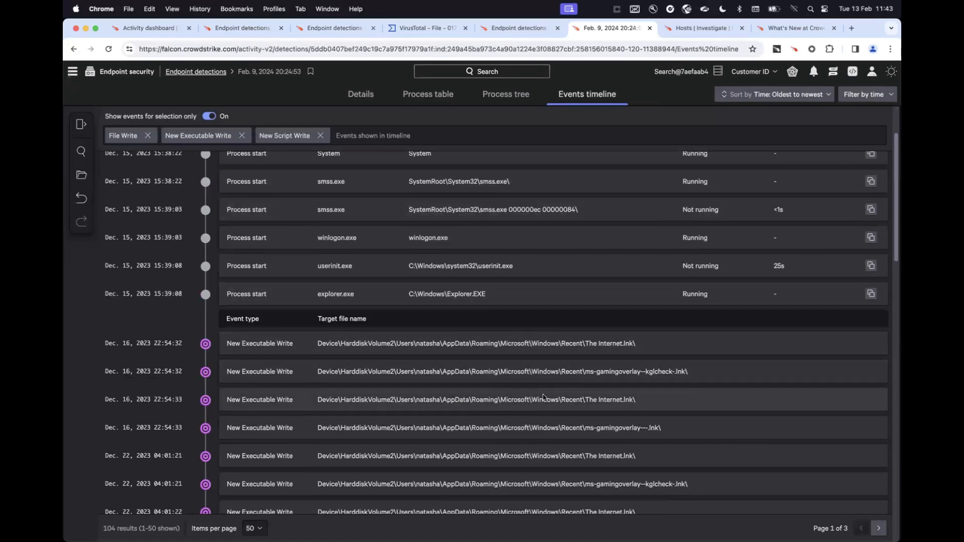
{"action": "scroll", "coordinate": [558, 477], "scroll_direction": "down", "scroll_amount": 10}
{"action": "scroll", "coordinate": [559, 477], "scroll_direction": "down", "scroll_amount": 5}
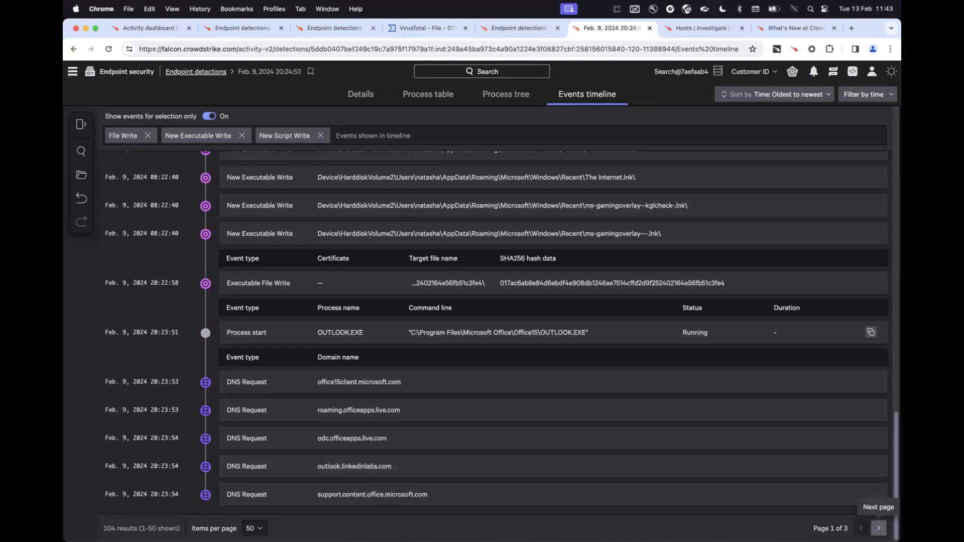
{"action": "left_click", "coordinate": [878, 528]}
{"action": "scroll", "coordinate": [692, 402], "scroll_direction": "down", "scroll_amount": 5}
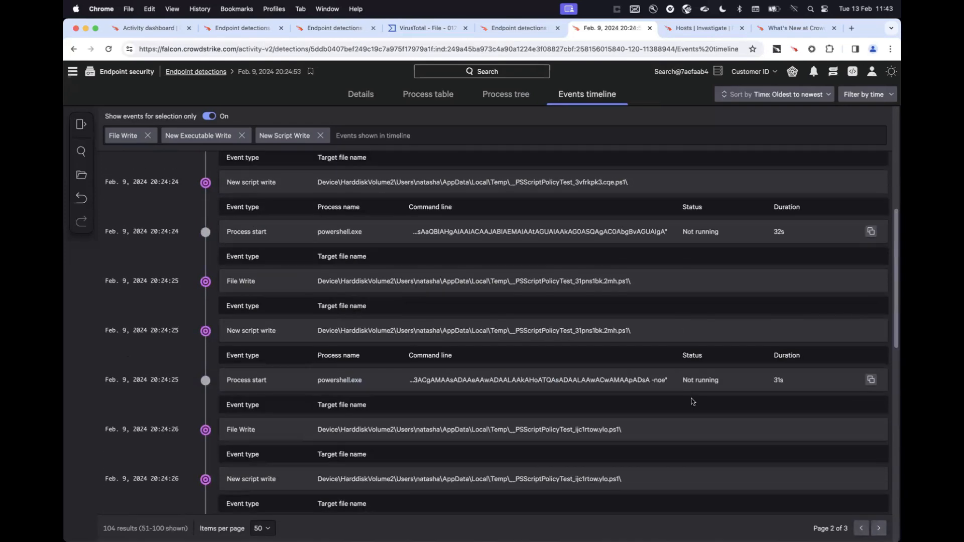
{"action": "scroll", "coordinate": [692, 401], "scroll_direction": "up", "scroll_amount": 6}
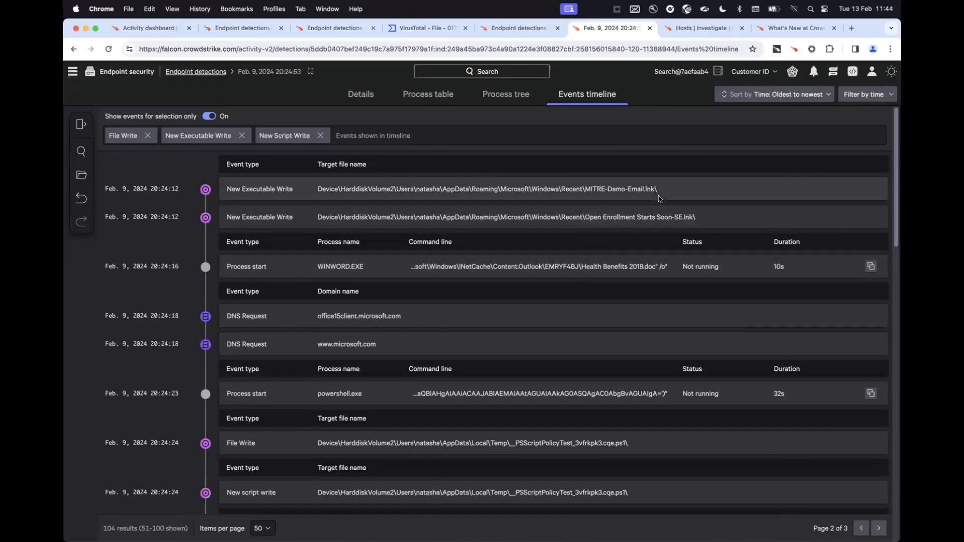
Switch to the host investigation for SULK-FOX-USR1 and check which time ranges are available.
{"action": "left_click", "coordinate": [688, 33]}
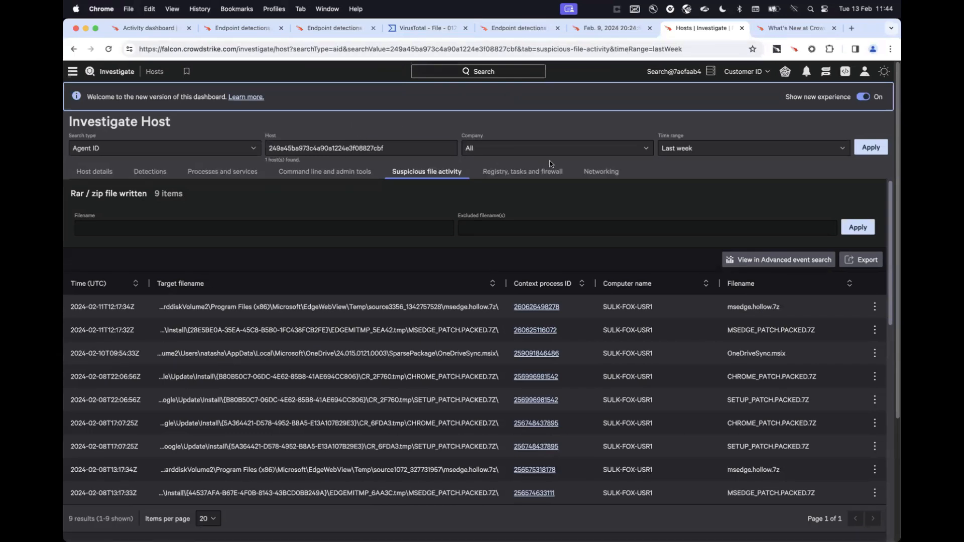
{"action": "left_click", "coordinate": [711, 150]}
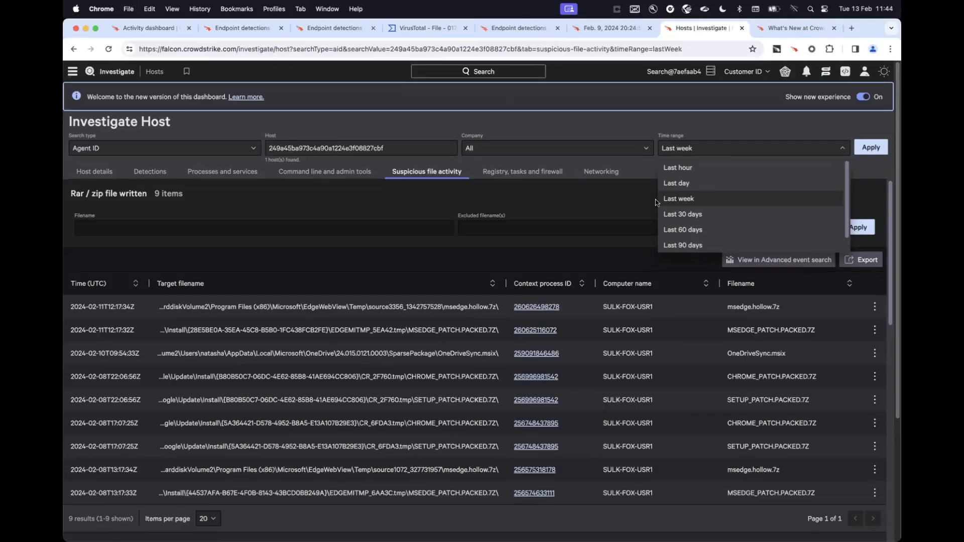
{"action": "left_click", "coordinate": [609, 199]}
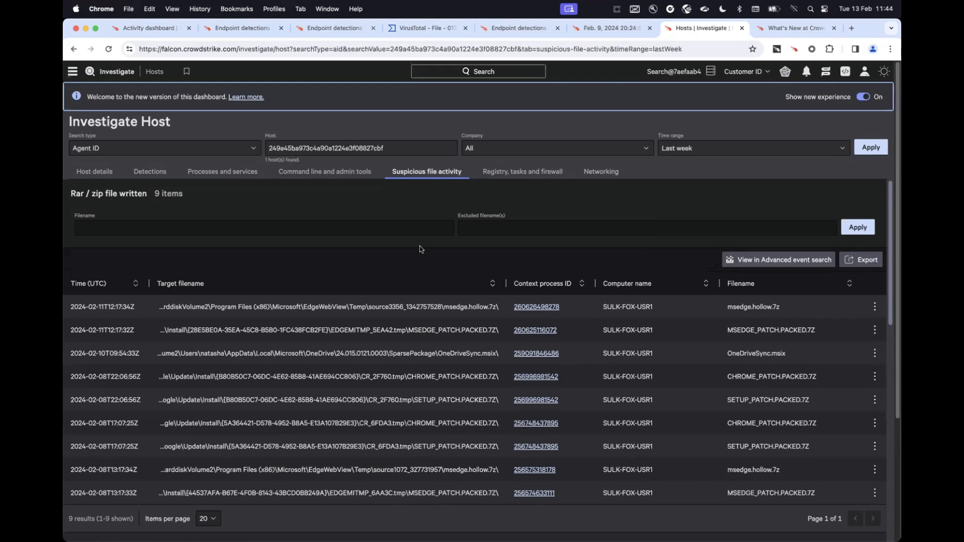
Review the host details and last week's detection history of SULK-FOX-USR1.
{"action": "left_click", "coordinate": [96, 176]}
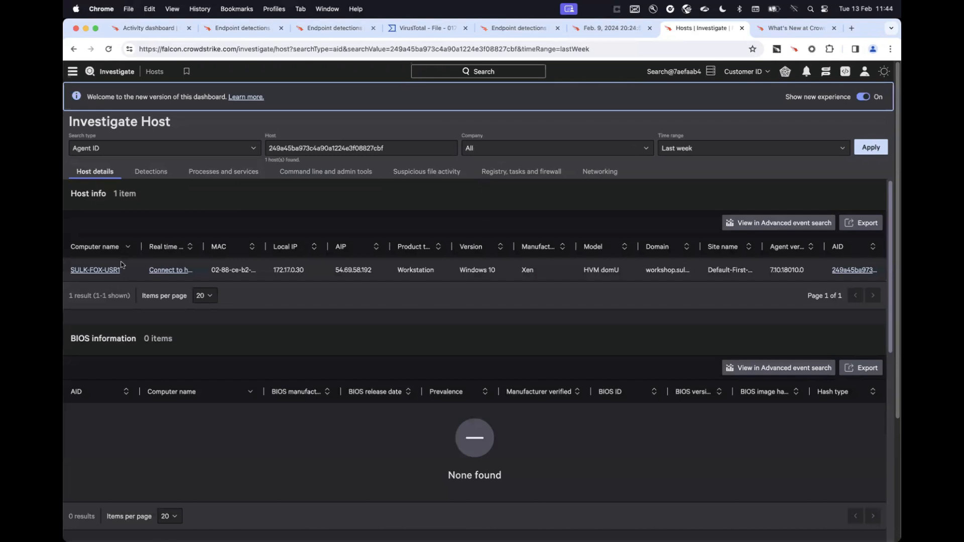
{"action": "scroll", "coordinate": [245, 318], "scroll_direction": "down", "scroll_amount": 5}
{"action": "scroll", "coordinate": [245, 322], "scroll_direction": "up", "scroll_amount": 5}
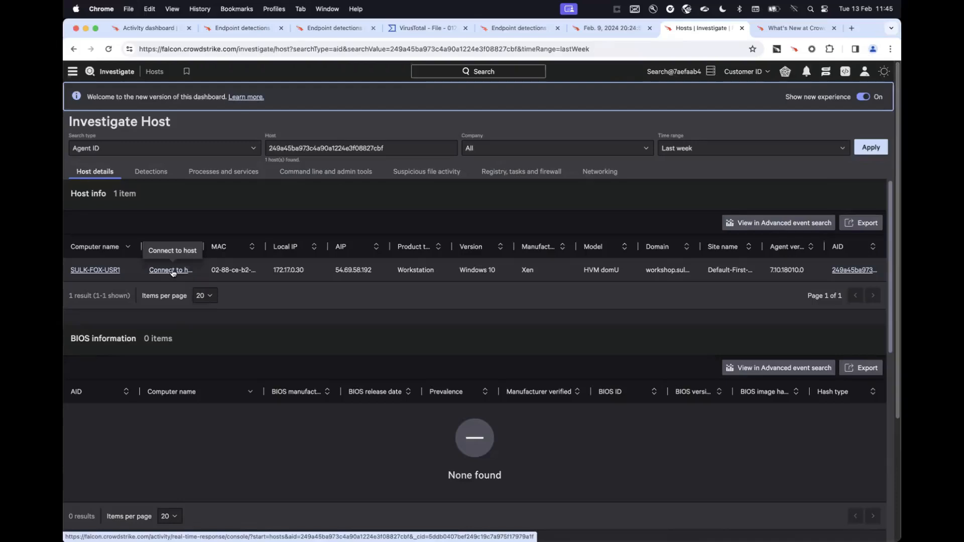
{"action": "left_click", "coordinate": [151, 172]}
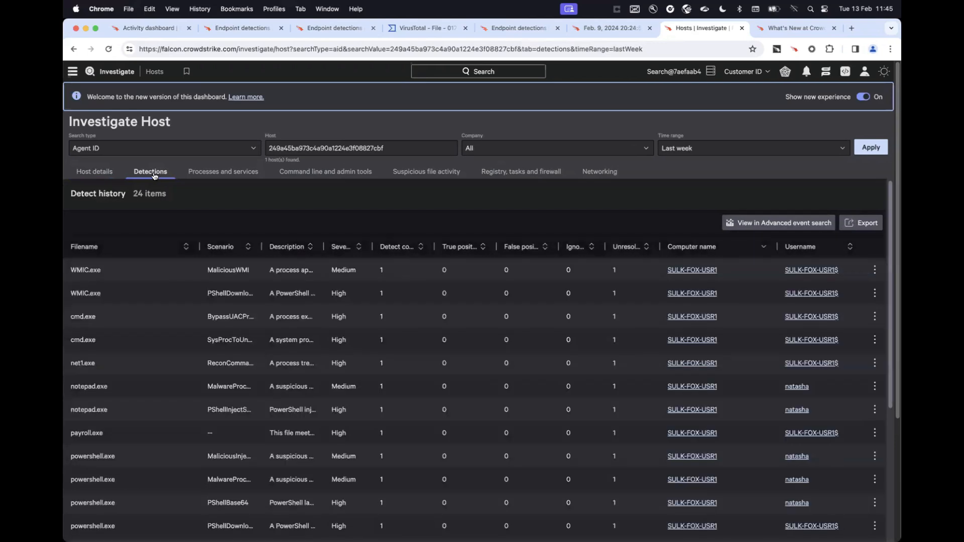
{"action": "scroll", "coordinate": [233, 315], "scroll_direction": "down", "scroll_amount": 15}
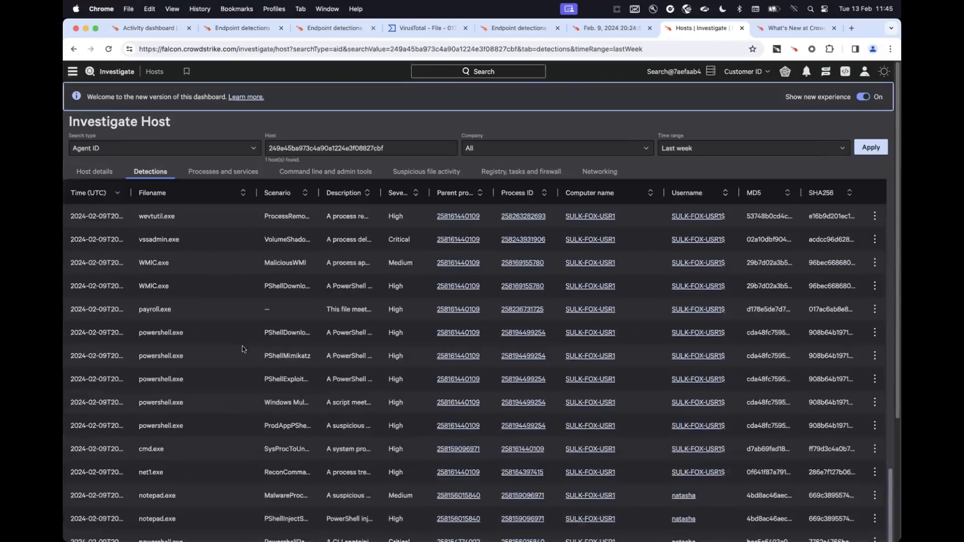
{"action": "scroll", "coordinate": [245, 345], "scroll_direction": "up", "scroll_amount": 5}
View the host's process executions, and its command history and admin tool activity.
{"action": "left_click", "coordinate": [236, 172]}
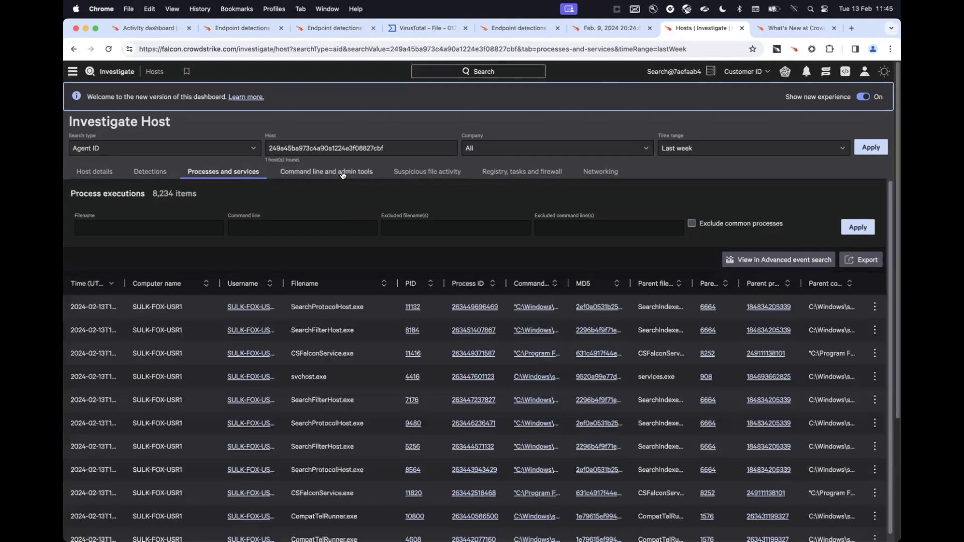
{"action": "left_click", "coordinate": [343, 172]}
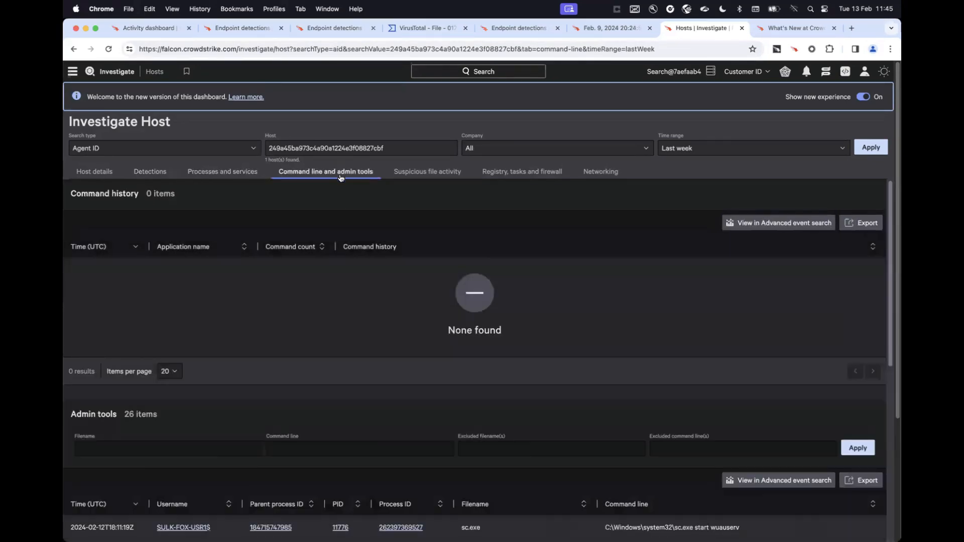
Examine the admin tool executions on SULK-FOX-USR1 from last week, including the sc.exe, whoami.exe and cmd.exe command lines.
{"action": "scroll", "coordinate": [343, 312], "scroll_direction": "down", "scroll_amount": 2}
{"action": "scroll", "coordinate": [343, 312], "scroll_direction": "down", "scroll_amount": 5}
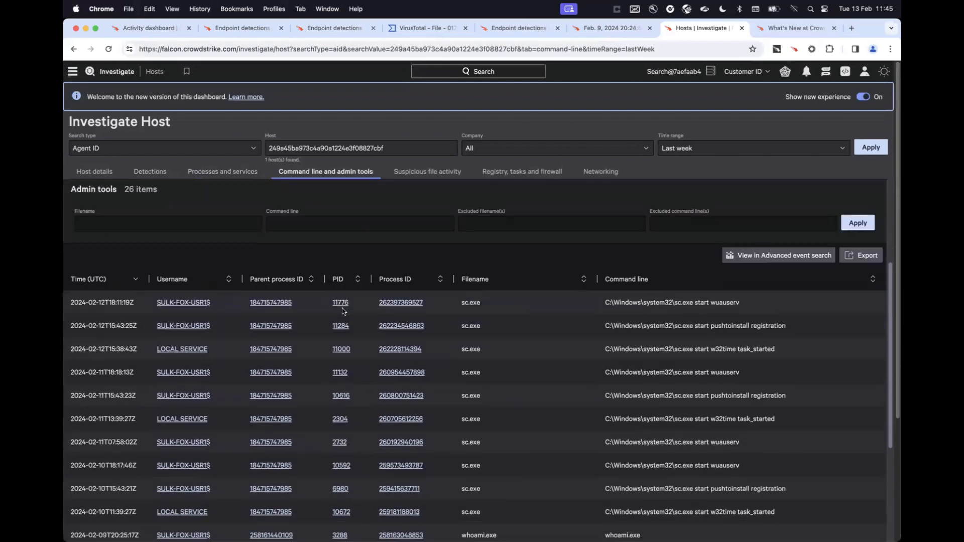
{"action": "scroll", "coordinate": [471, 307], "scroll_direction": "down", "scroll_amount": 1}
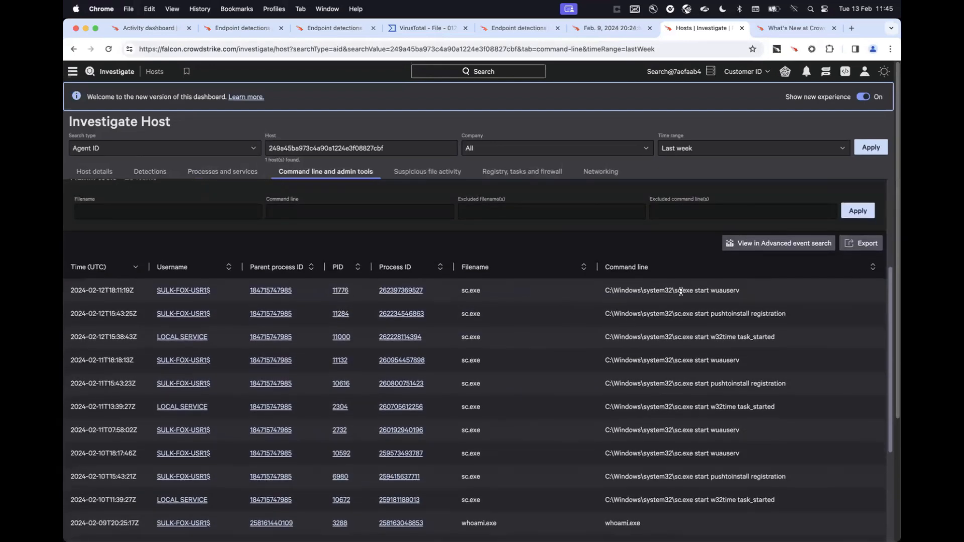
{"action": "scroll", "coordinate": [672, 513], "scroll_direction": "down", "scroll_amount": 10}
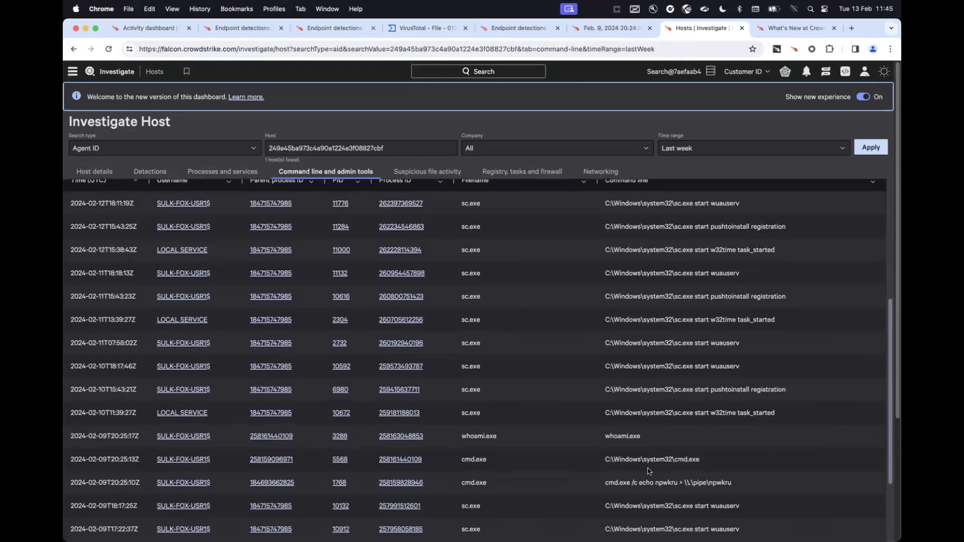
{"action": "scroll", "coordinate": [647, 471], "scroll_direction": "up", "scroll_amount": 15}
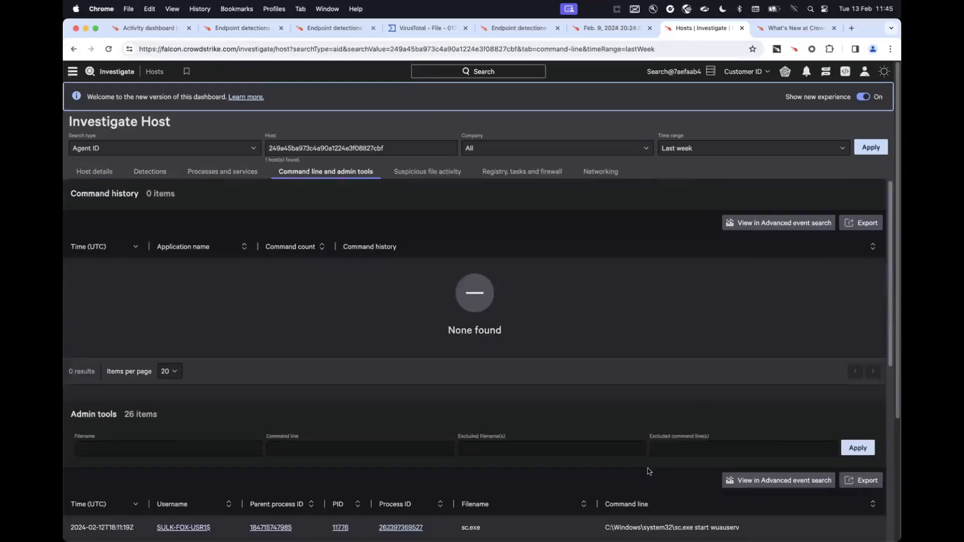
View the host's suspicious file activity, its registry, scheduled task and firewall changes, and its network connections.
{"action": "left_click", "coordinate": [442, 174]}
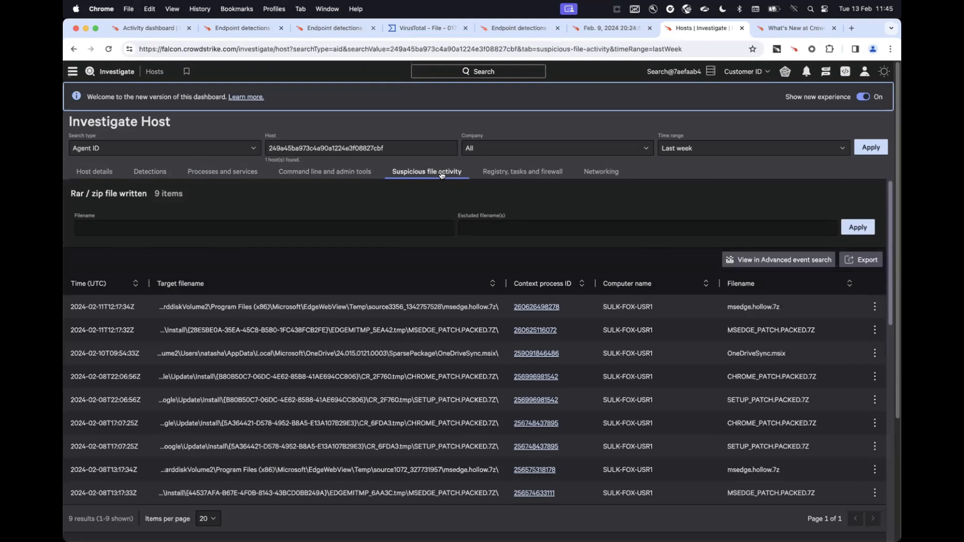
{"action": "left_click", "coordinate": [521, 175]}
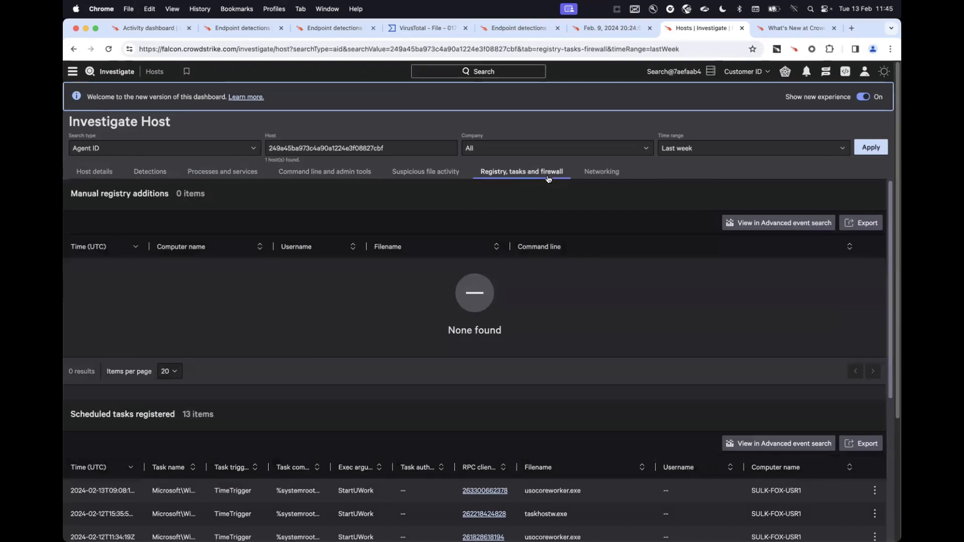
{"action": "left_click", "coordinate": [614, 175]}
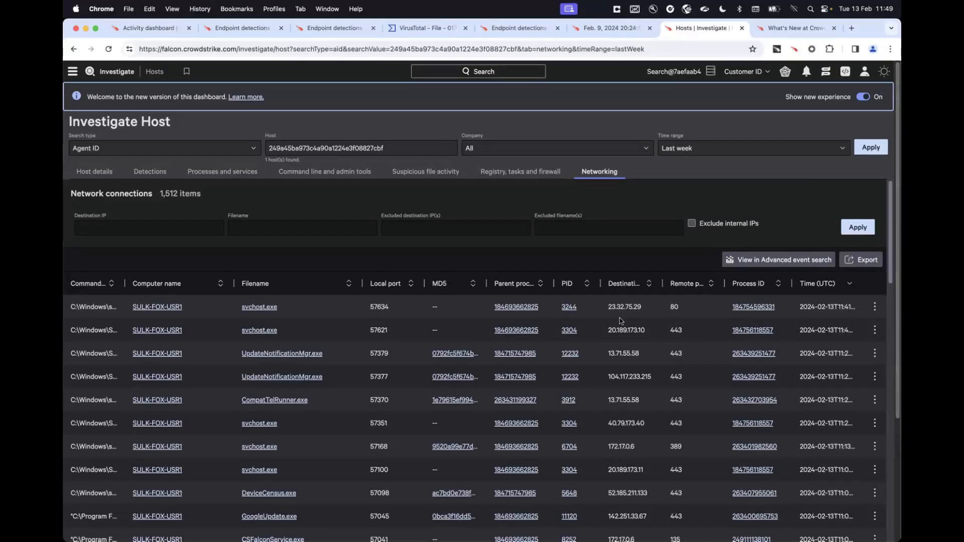
Leave the host investigation and open the general settings among the support and resource tools.
{"action": "left_click", "coordinate": [72, 73]}
{"action": "scroll", "coordinate": [115, 427], "scroll_direction": "down", "scroll_amount": 4}
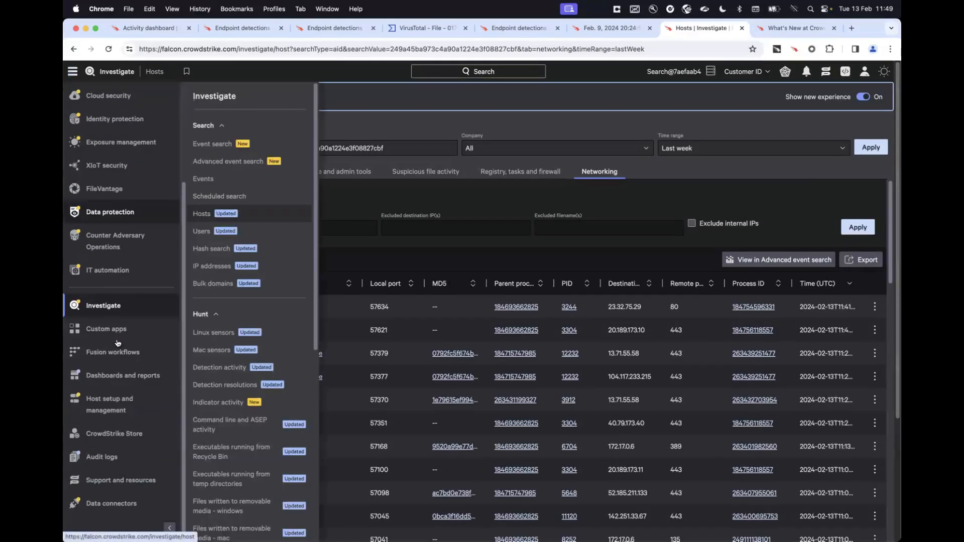
{"action": "left_click", "coordinate": [113, 475]}
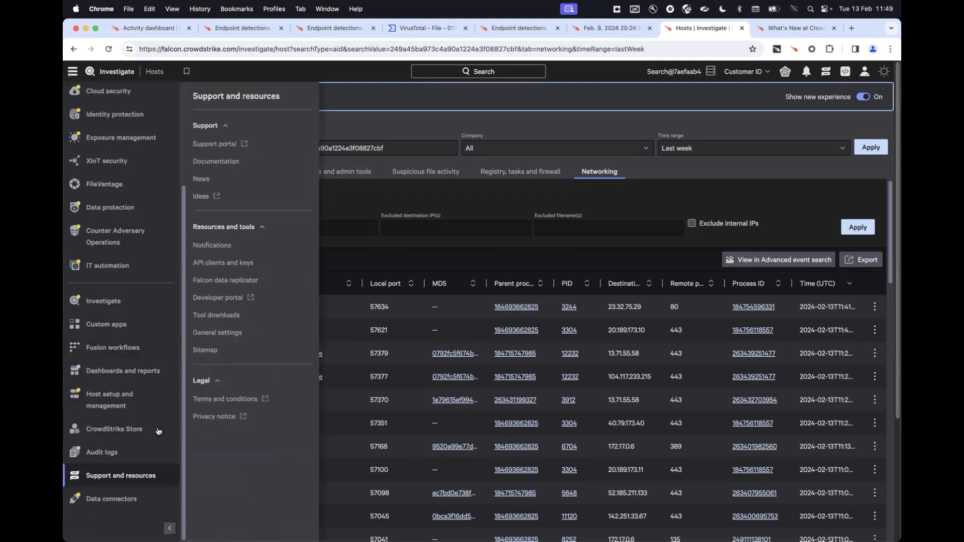
{"action": "left_click", "coordinate": [219, 332]}
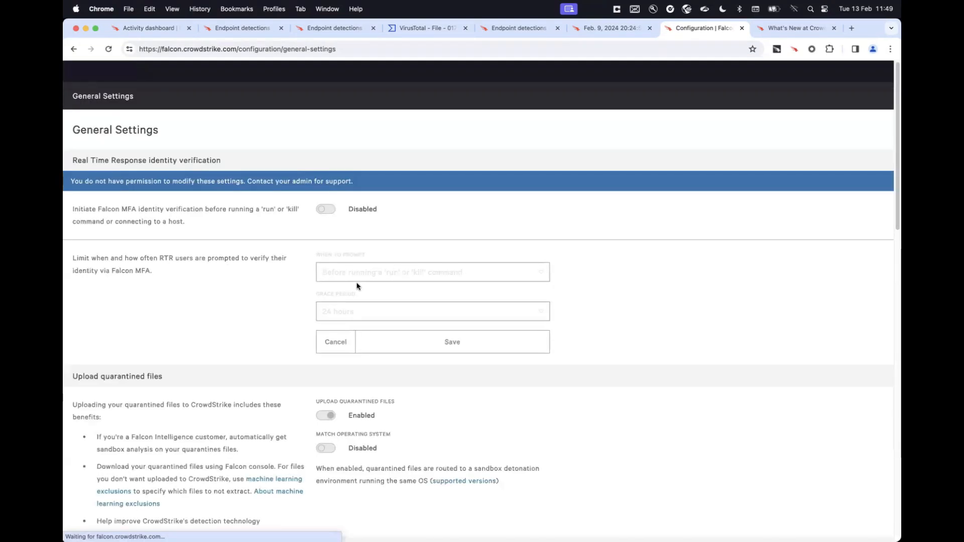
Look through the general settings for the section that manages the recipient list for detection and incident emails.
{"action": "scroll", "coordinate": [374, 300], "scroll_direction": "down", "scroll_amount": 5}
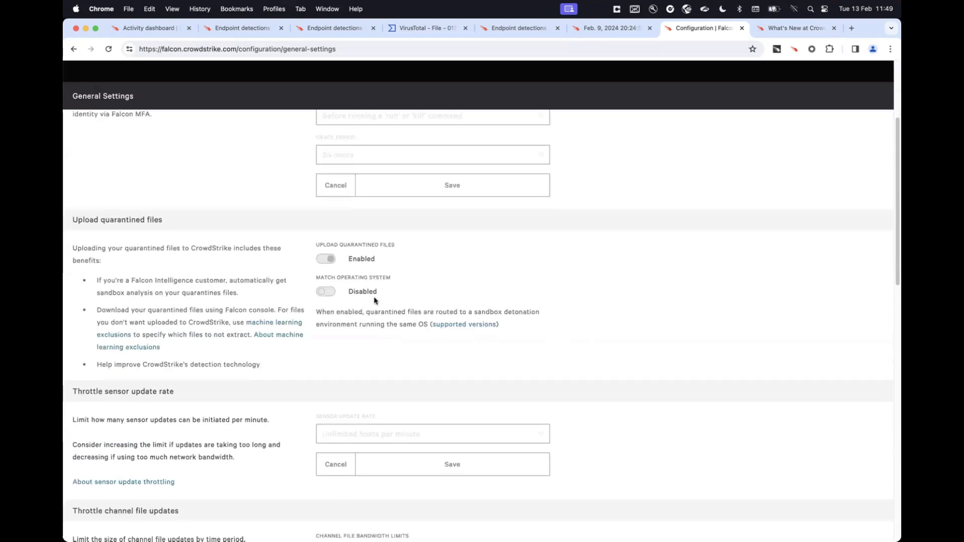
{"action": "scroll", "coordinate": [374, 300], "scroll_direction": "down", "scroll_amount": 10}
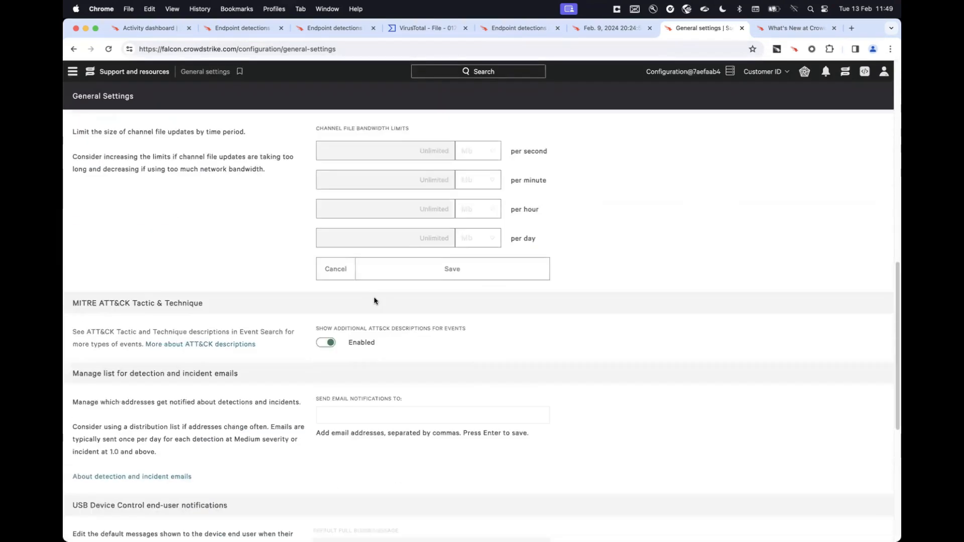
{"action": "scroll", "coordinate": [374, 301], "scroll_direction": "down", "scroll_amount": 8}
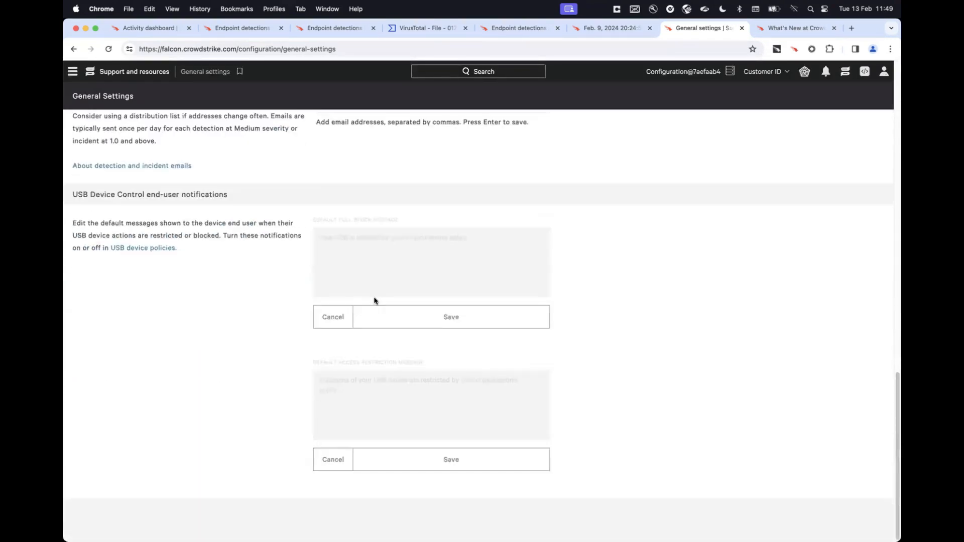
{"action": "scroll", "coordinate": [374, 301], "scroll_direction": "up", "scroll_amount": 5}
{"action": "scroll", "coordinate": [133, 402], "scroll_direction": "down", "scroll_amount": 1}
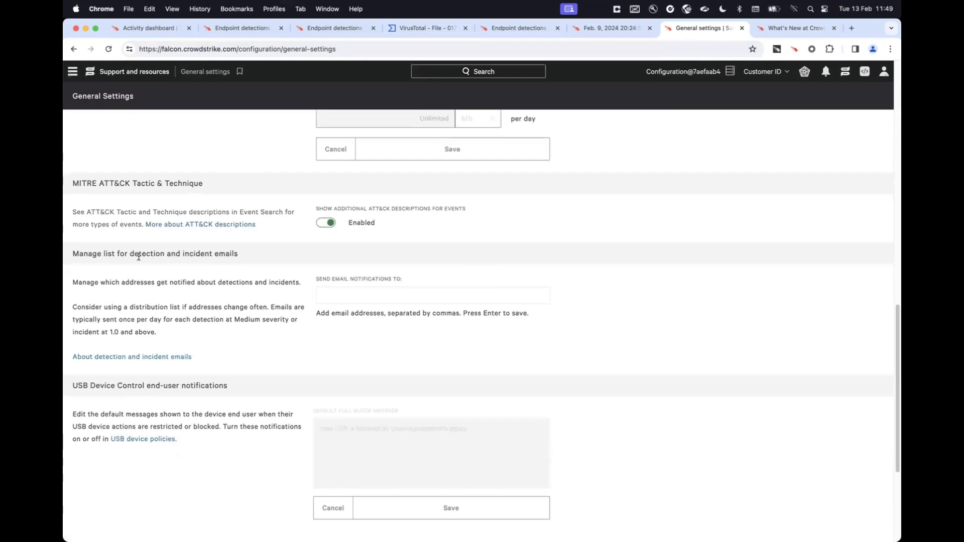